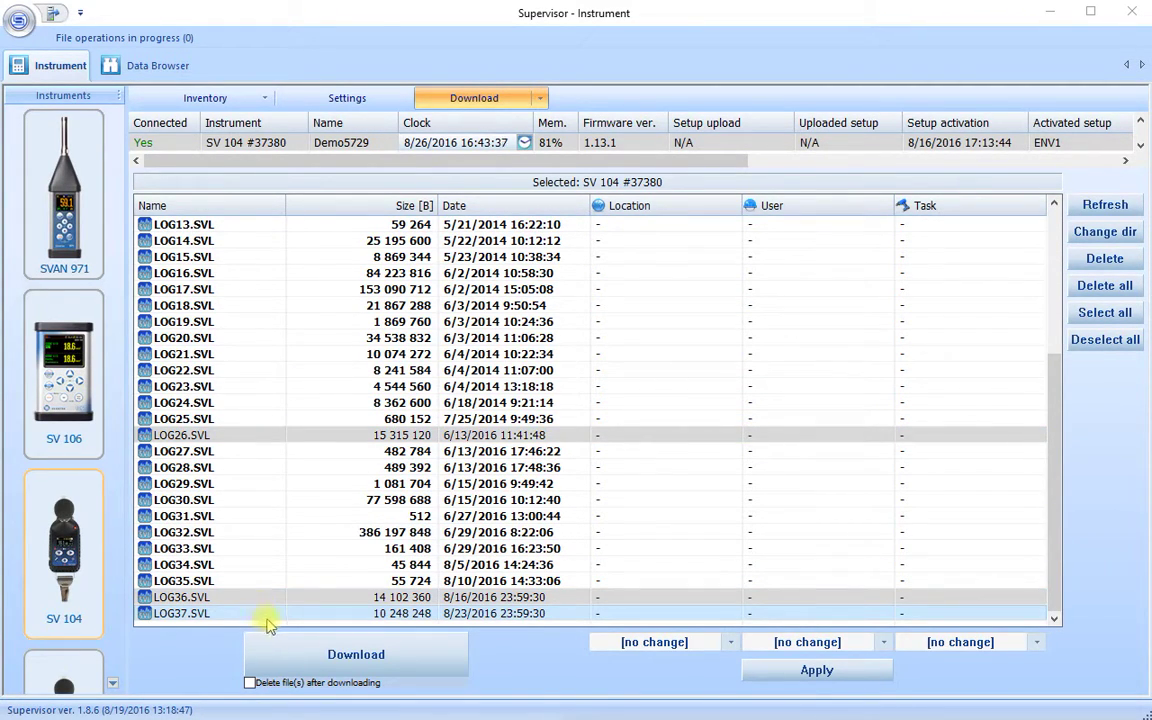
Download LOG26, LOG36 and LOG37 from the SV 104 and switch to the Data Browser
click(333, 656)
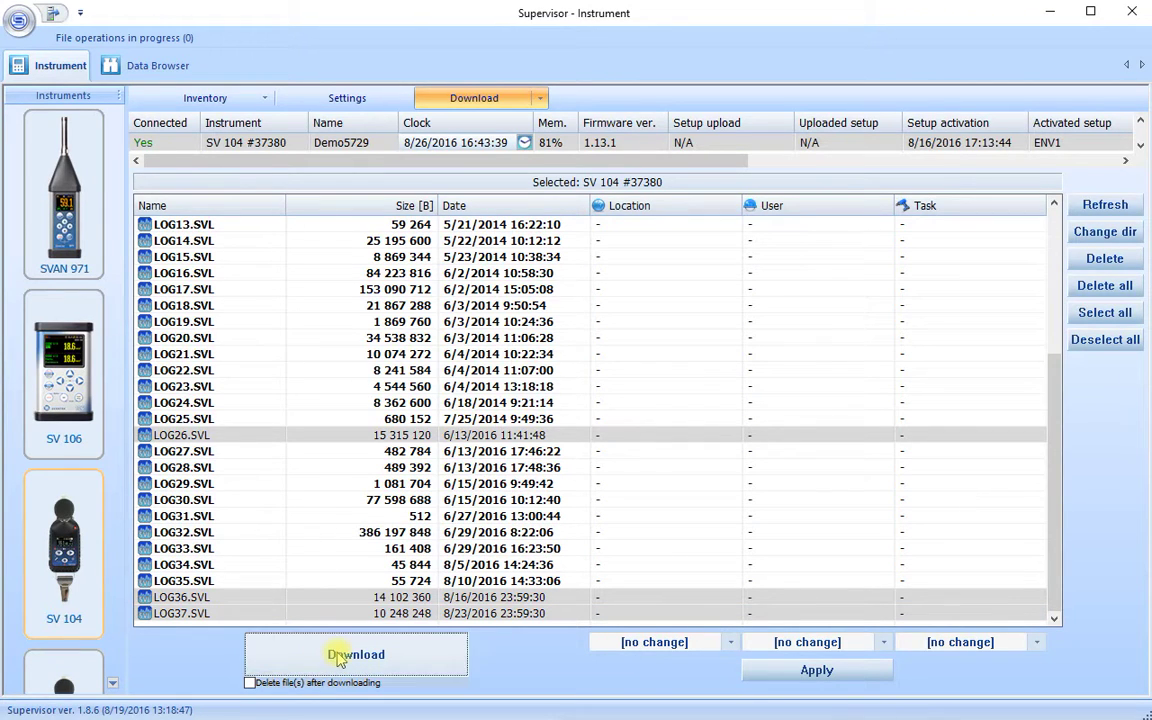
double_click(141, 38)
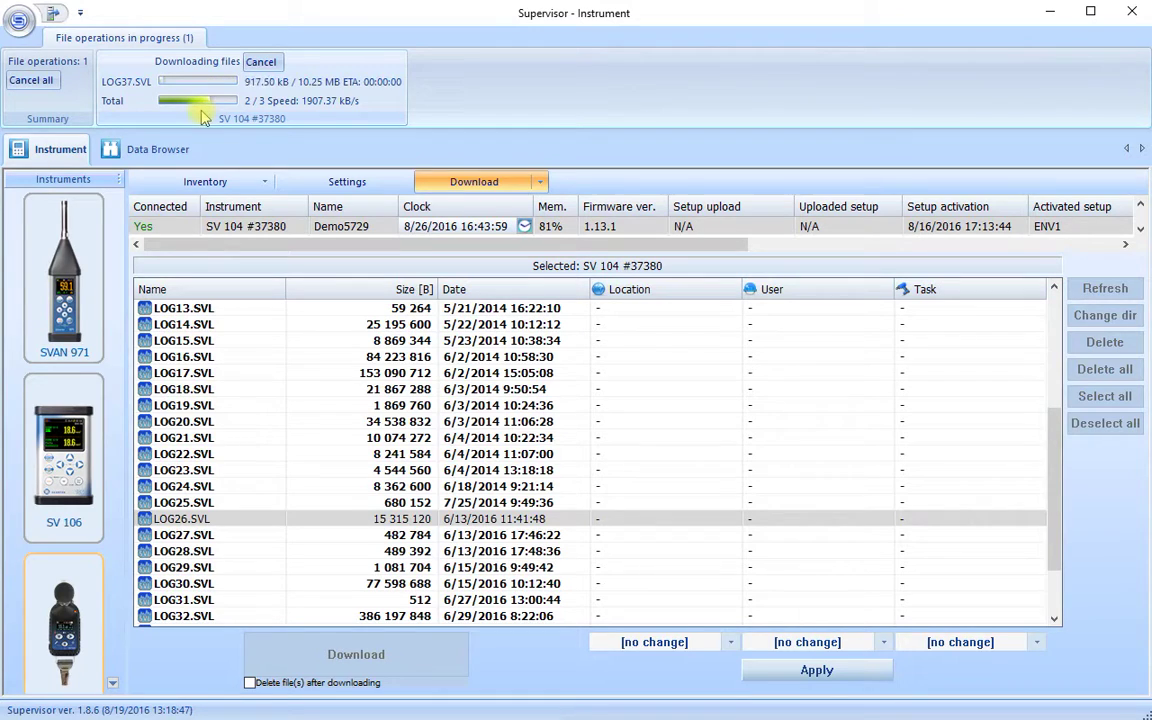
double_click(147, 38)
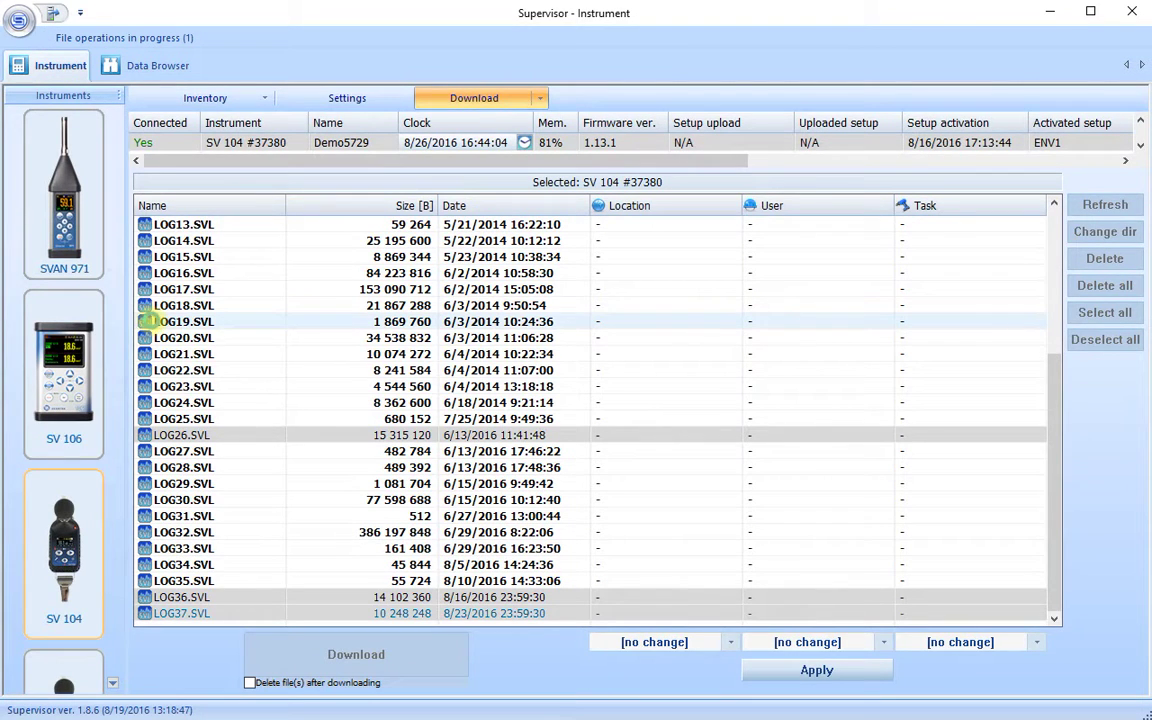
click(157, 65)
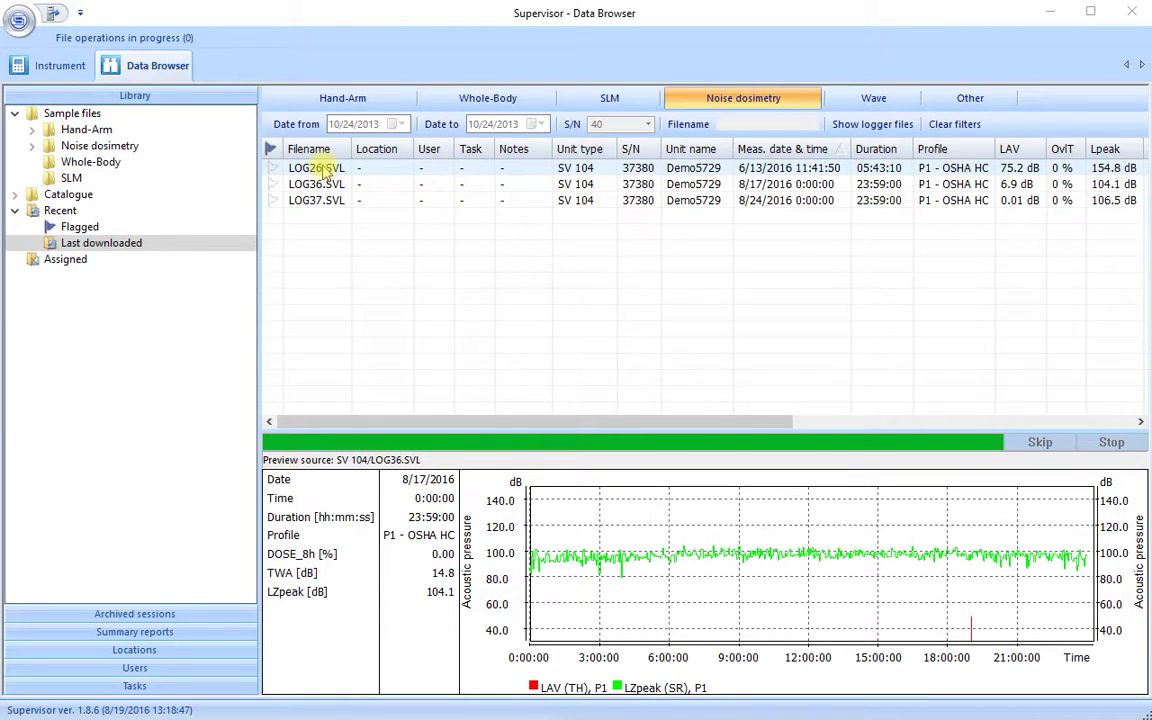
Select the LOG26.SVL run in the Noise dosimetry list once all three runs show their values
click(323, 171)
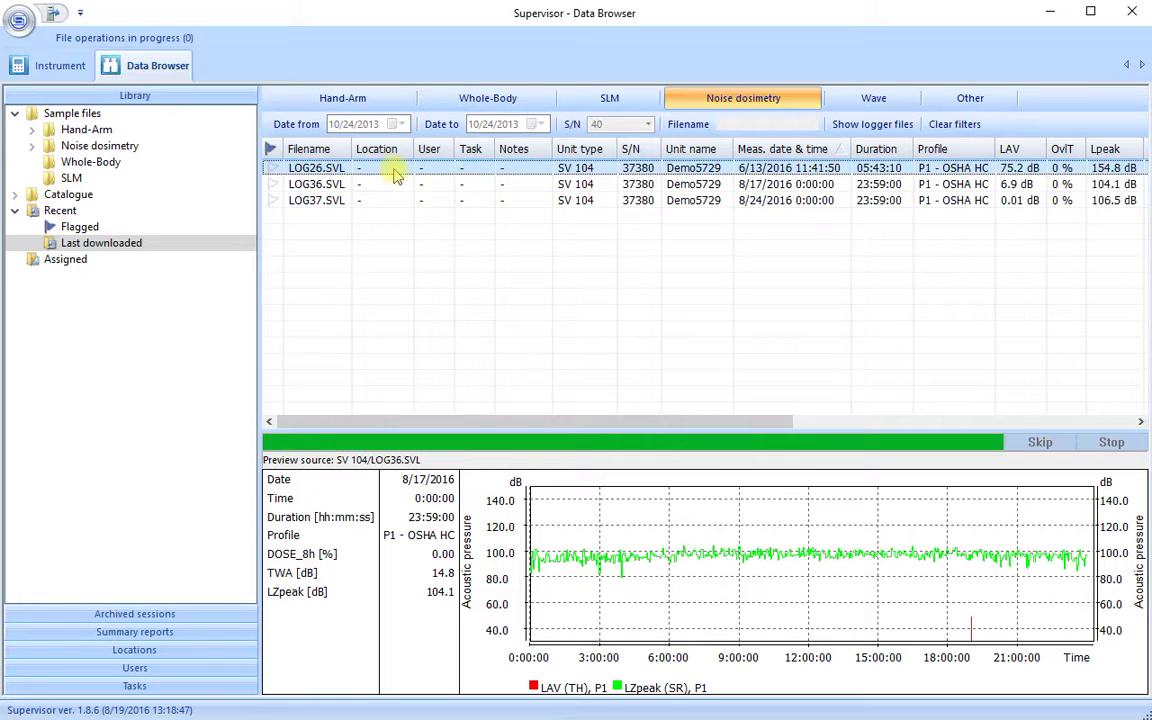
Give LOG26.SVL a new location named 'workshop'
click(395, 175)
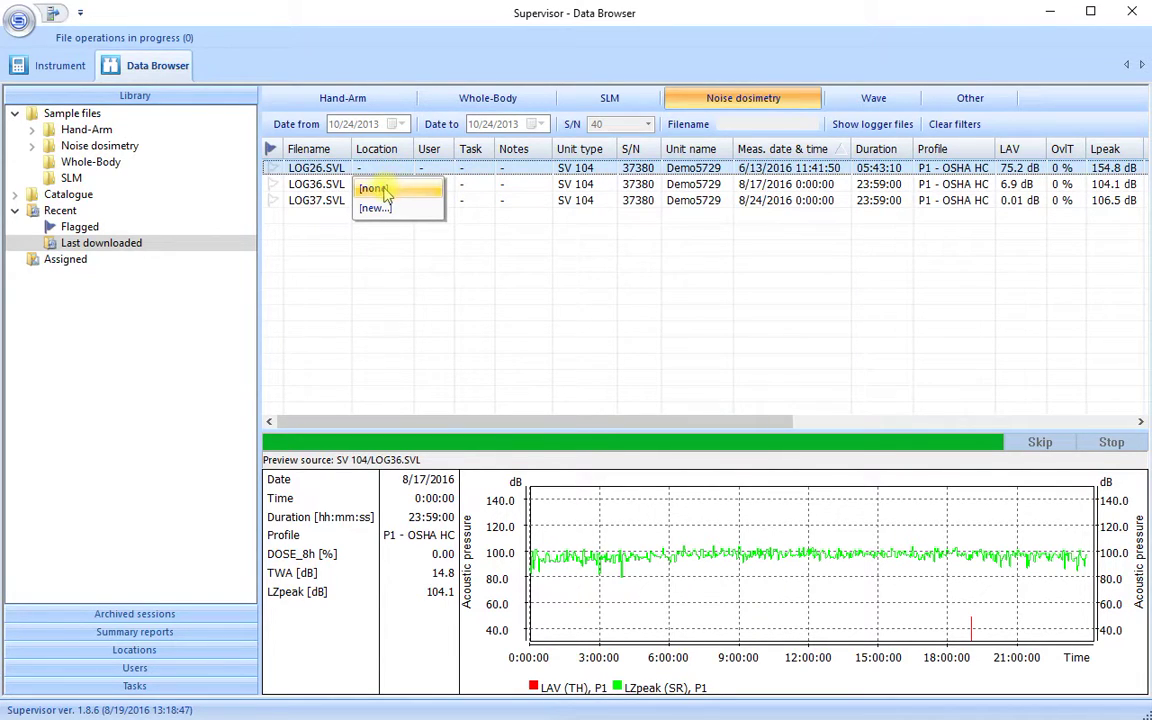
click(380, 208)
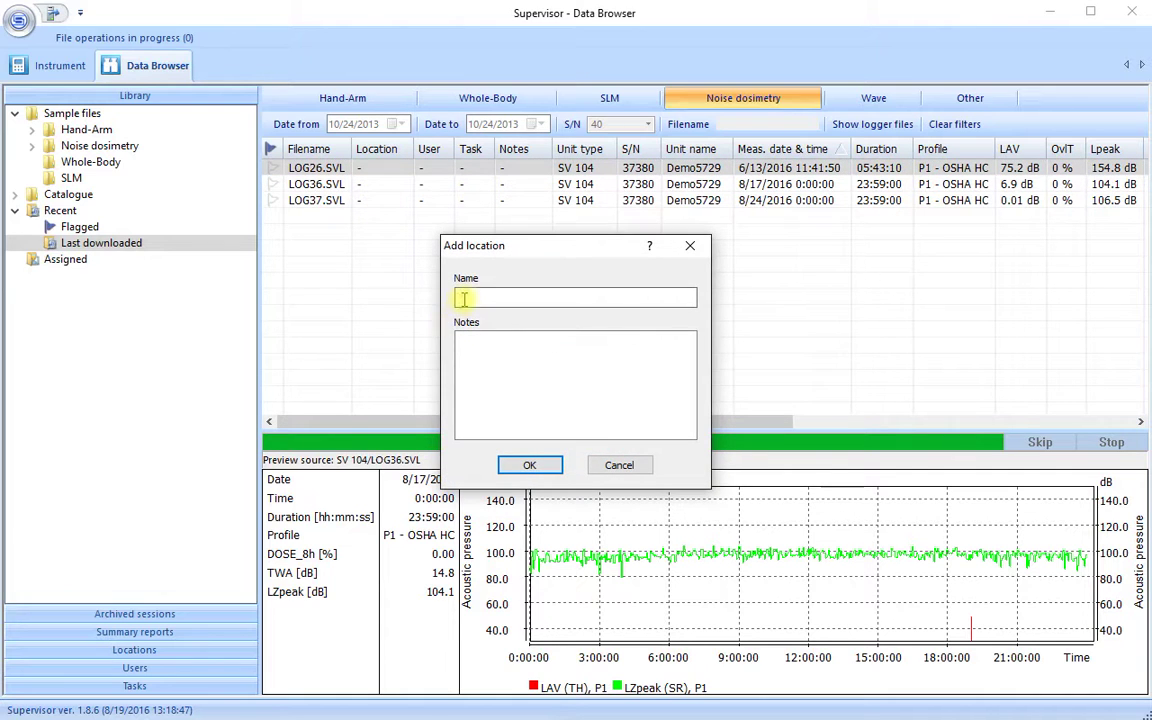
text(workshop)
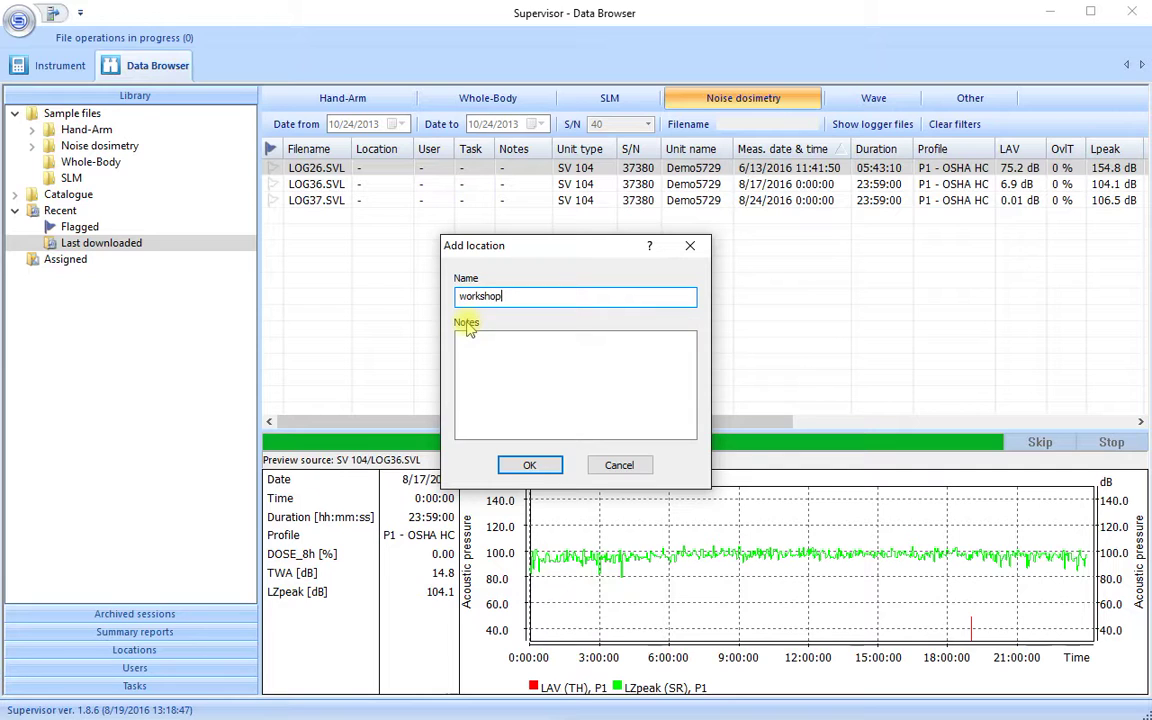
click(525, 465)
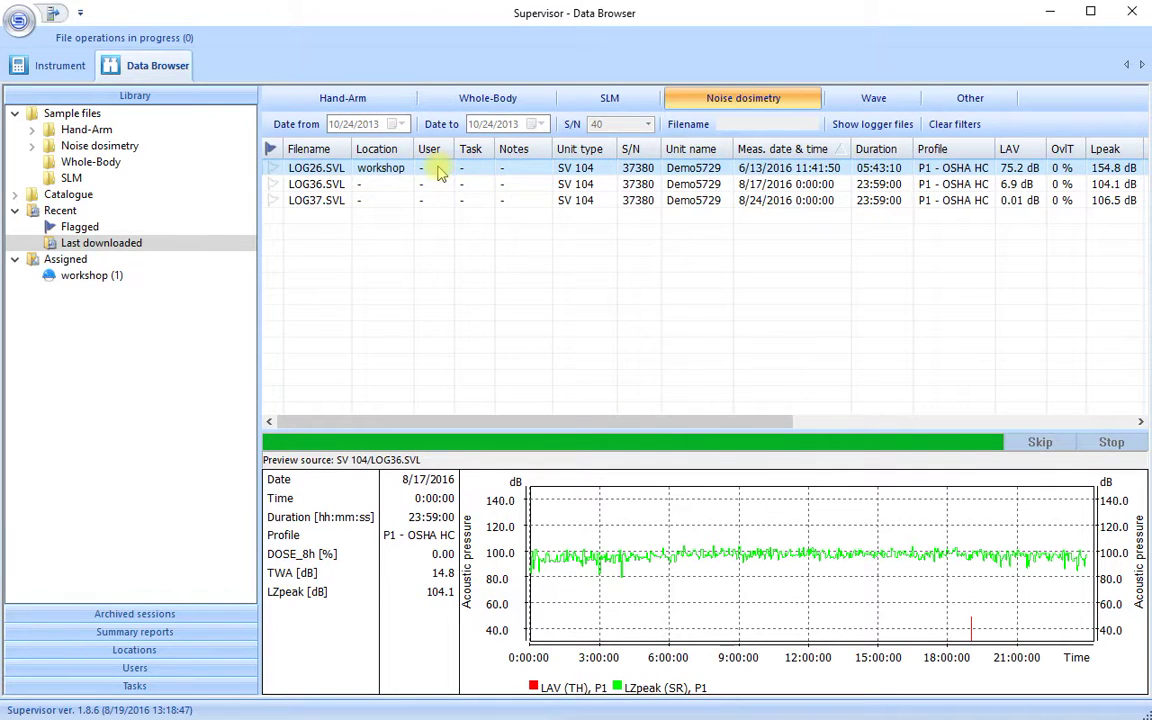
Assign LOG26.SVL a newly created user, entering the user's full name
right_click(438, 168)
click(438, 168)
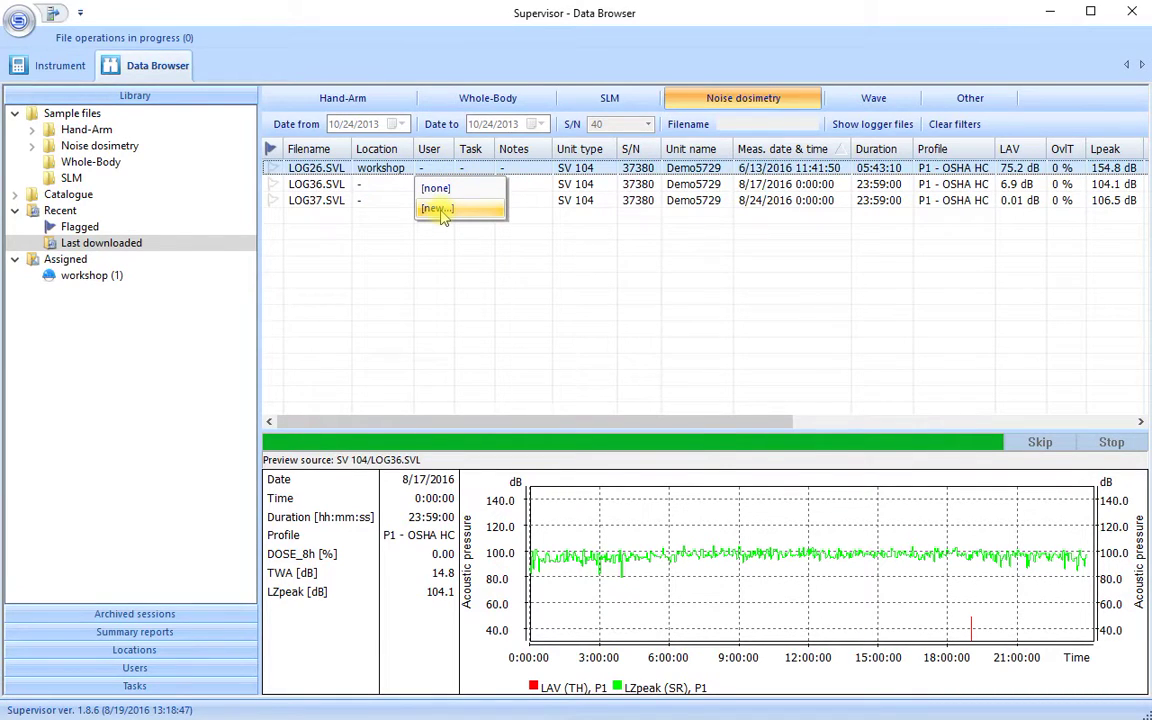
click(440, 210)
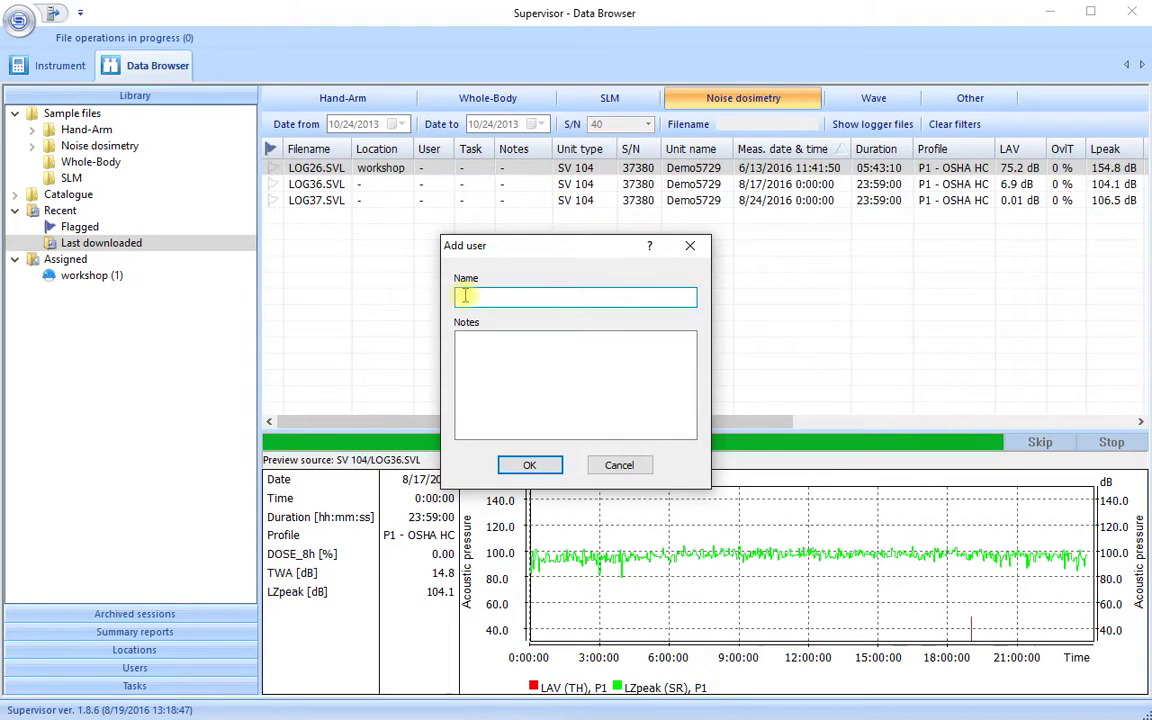
text(John Smith)
click(526, 465)
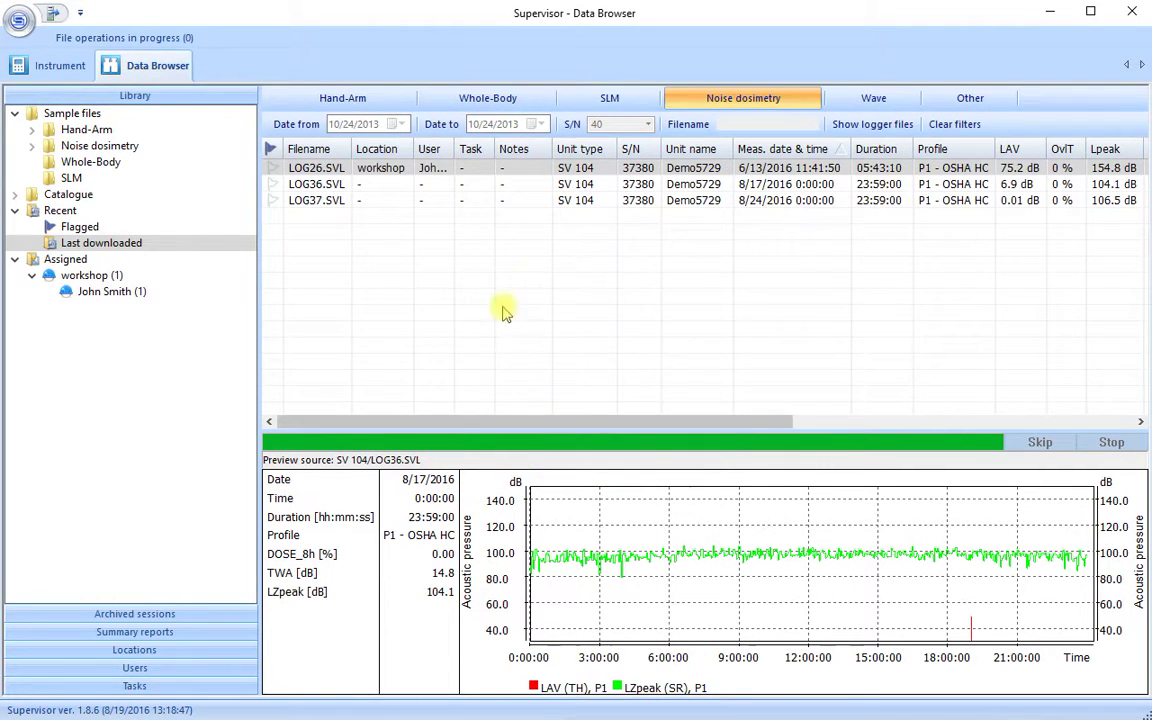
right_click(429, 147)
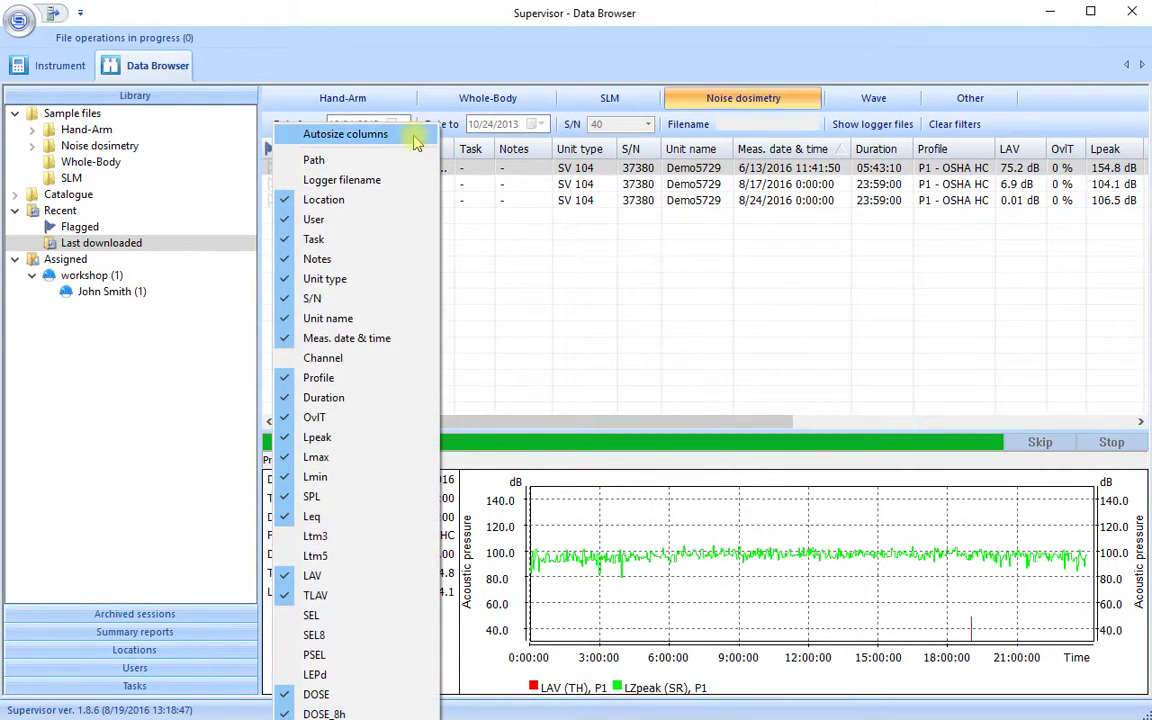
Add a new task 'Planing' to LOG26.SVL and autosize the list columns
click(416, 137)
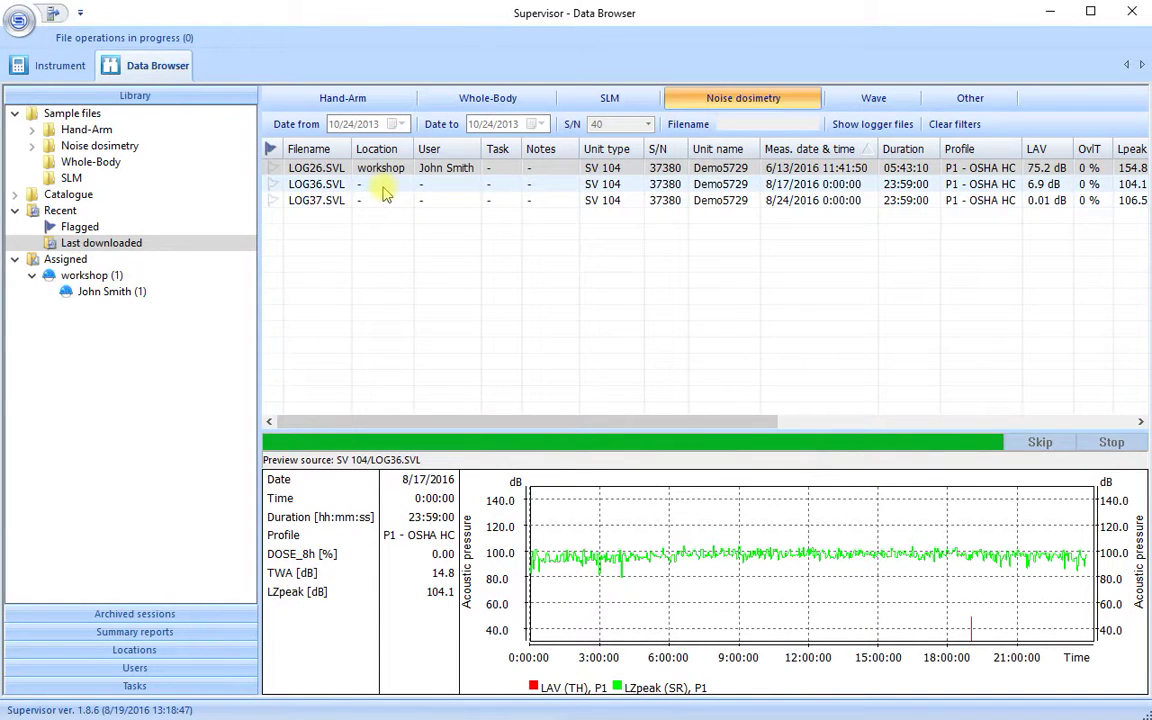
click(500, 172)
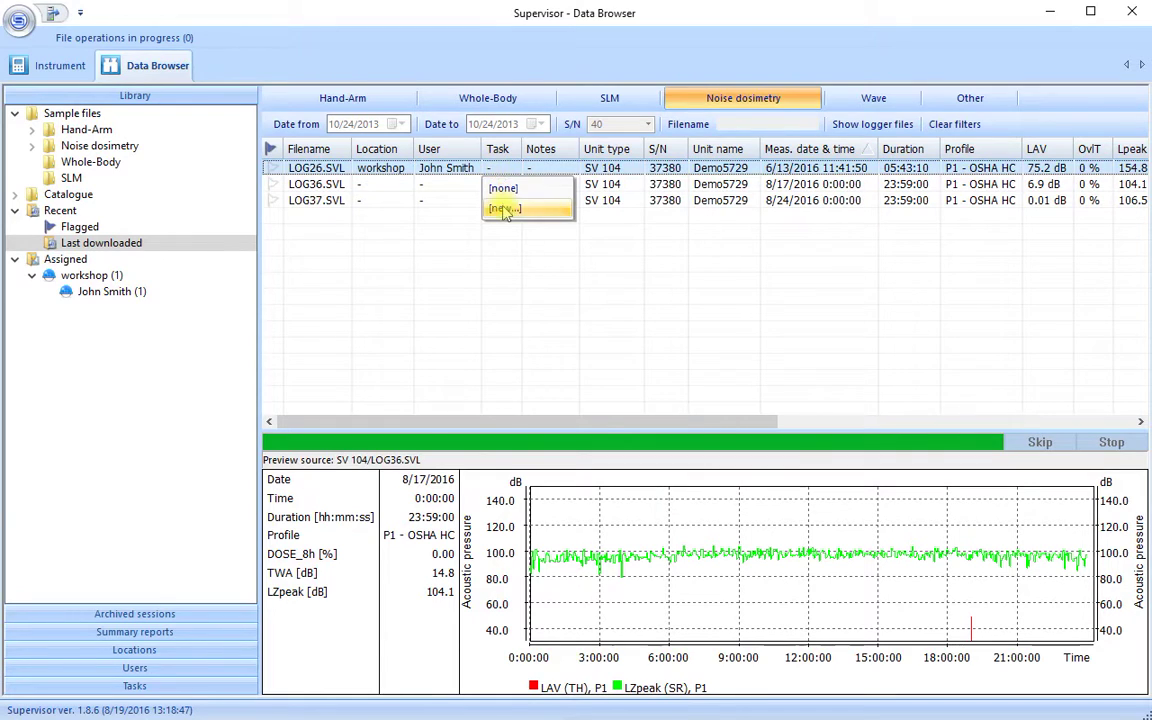
click(500, 206)
click(501, 296)
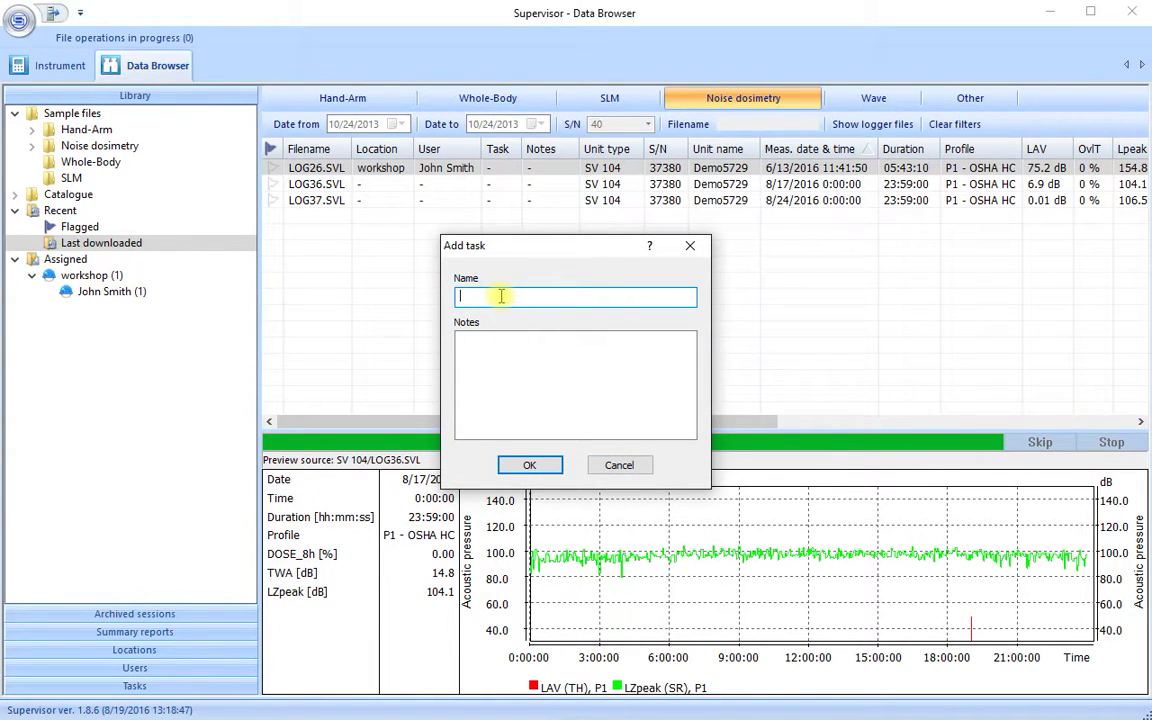
text(Planing)
click(528, 464)
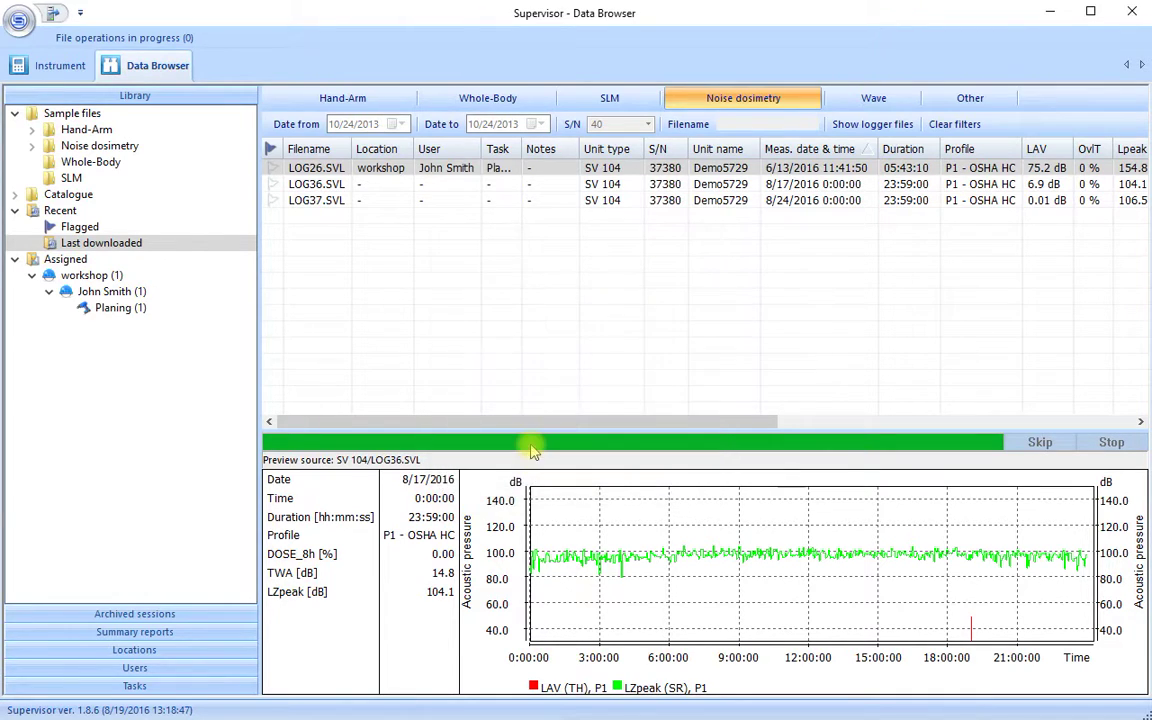
right_click(493, 152)
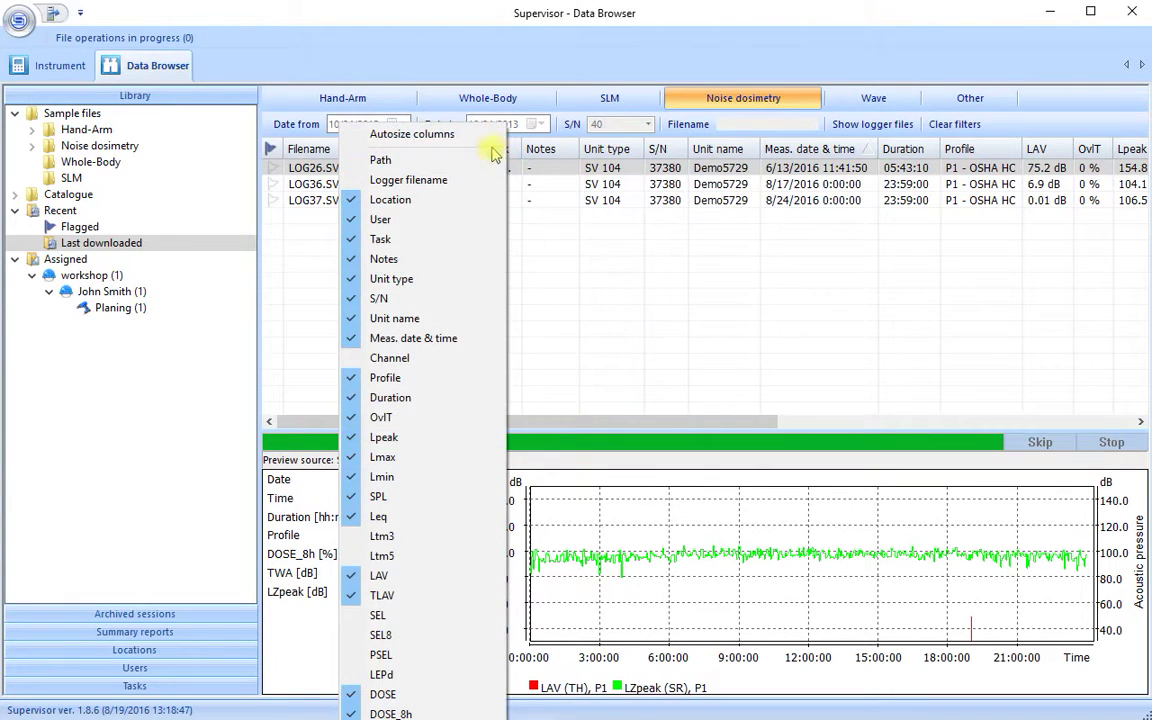
click(493, 135)
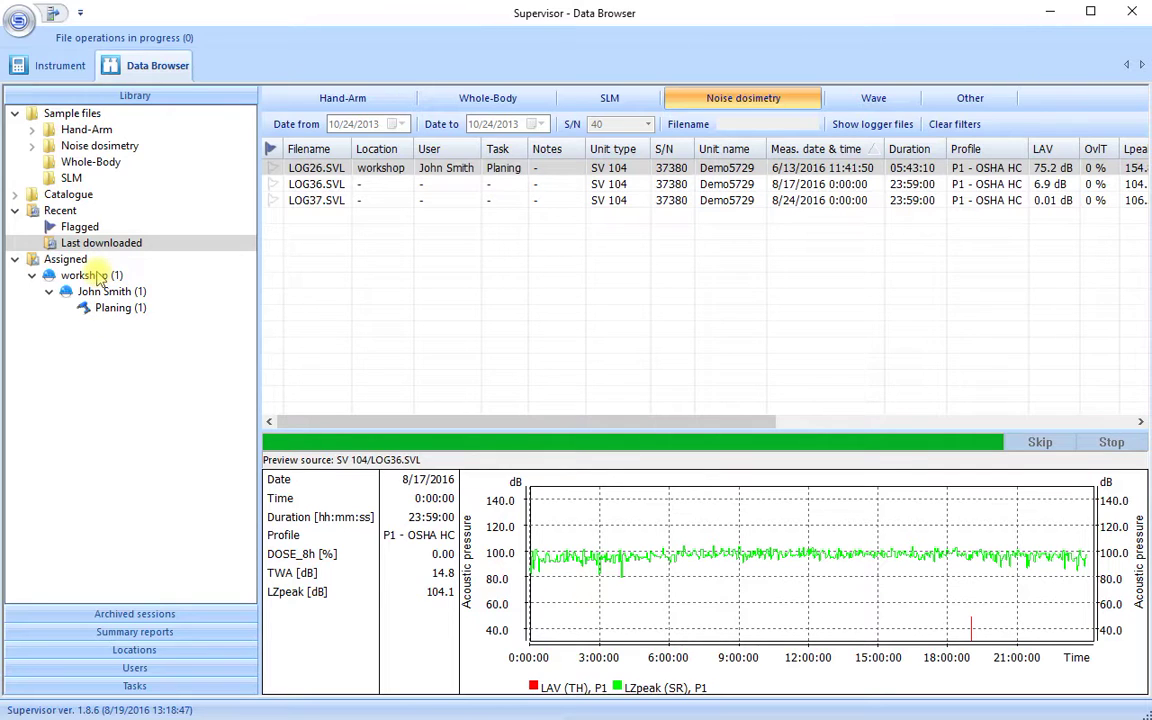
Generate a summary report for the workshop runs with the Example template for noise dosimetry
click(90, 275)
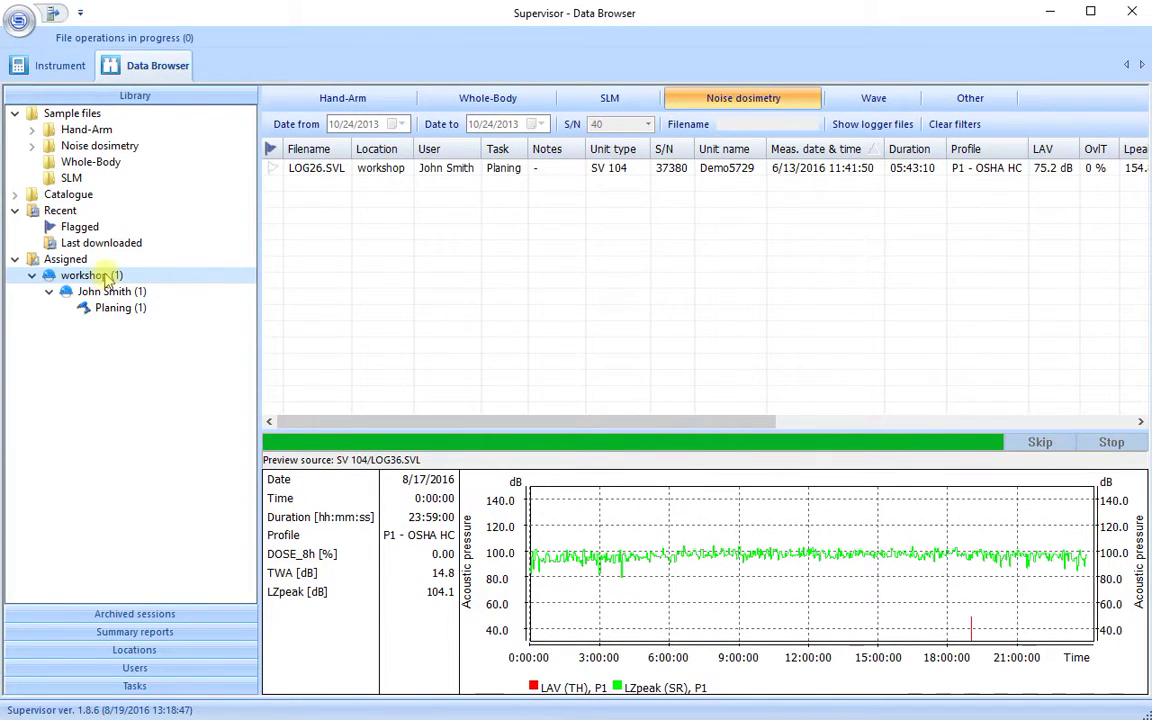
right_click(106, 278)
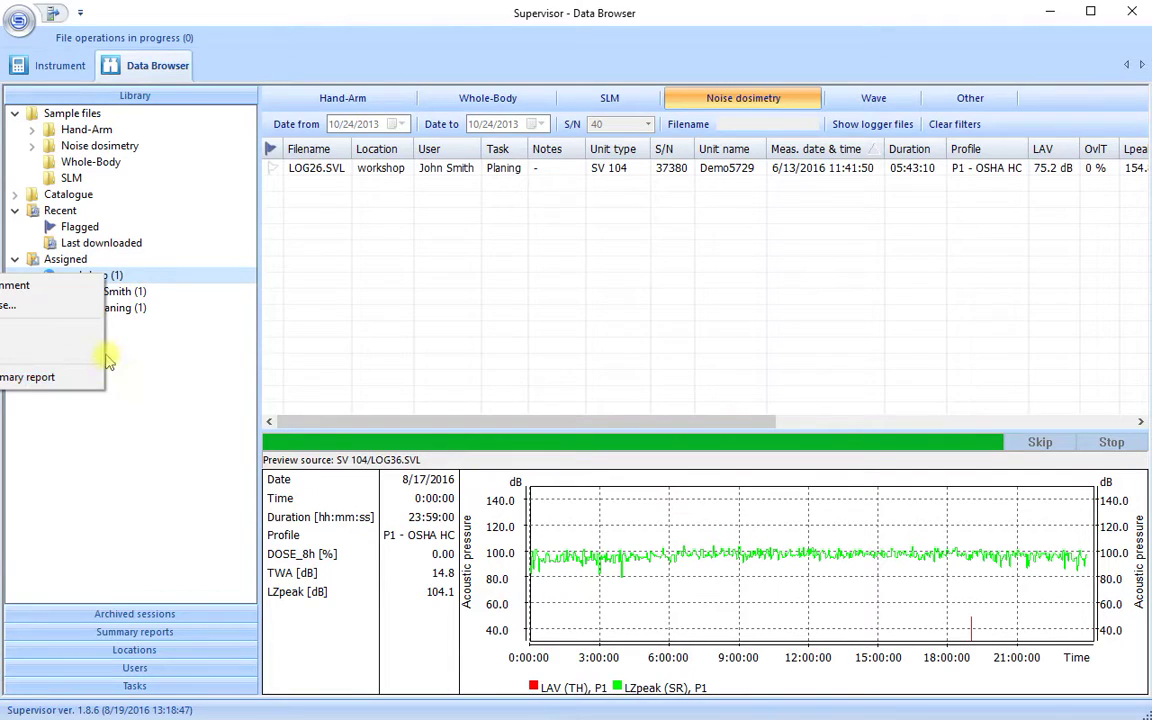
click(50, 377)
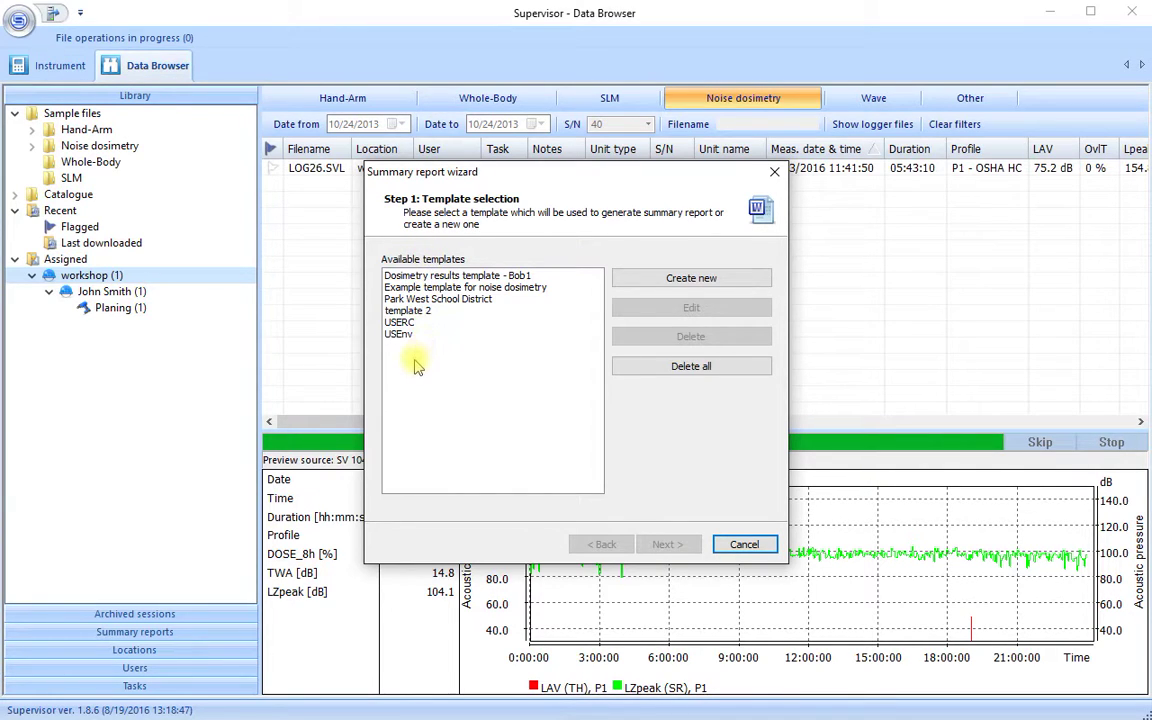
click(452, 288)
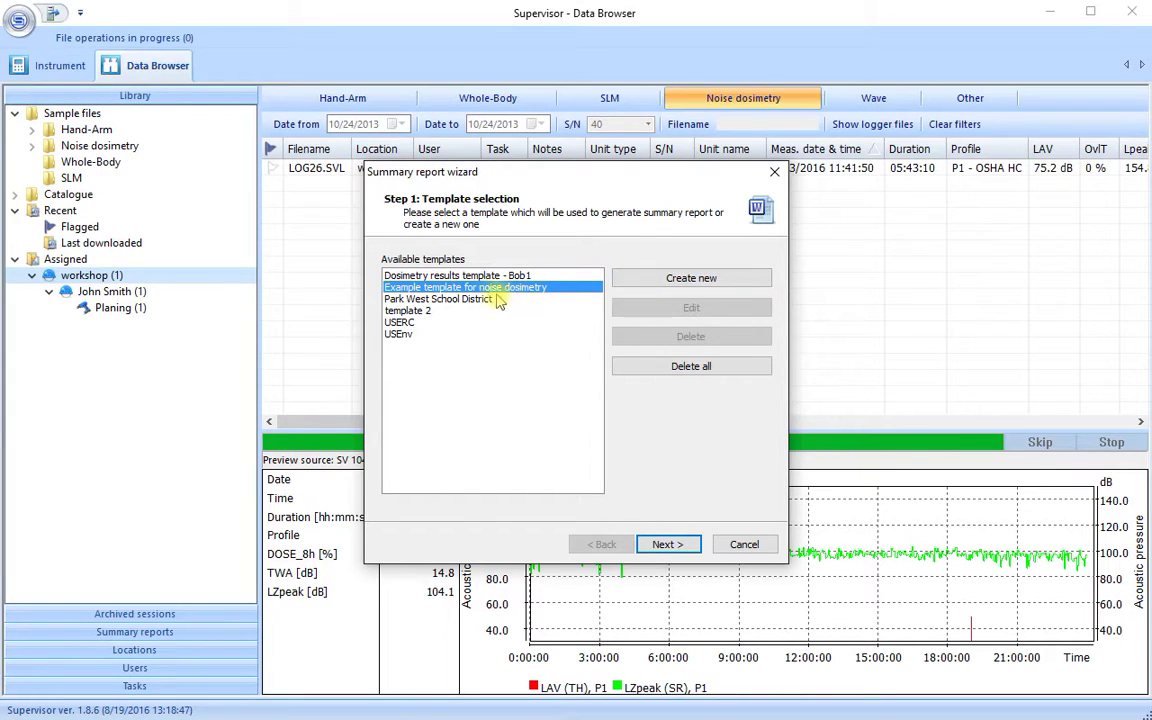
click(664, 545)
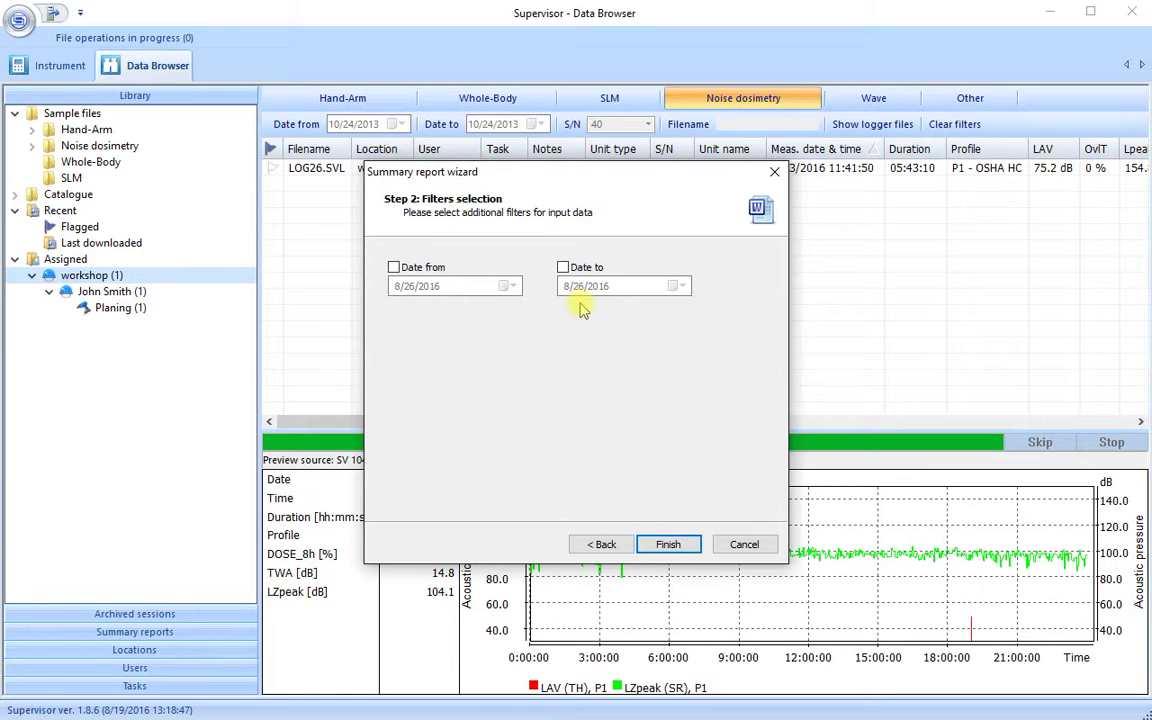
click(665, 545)
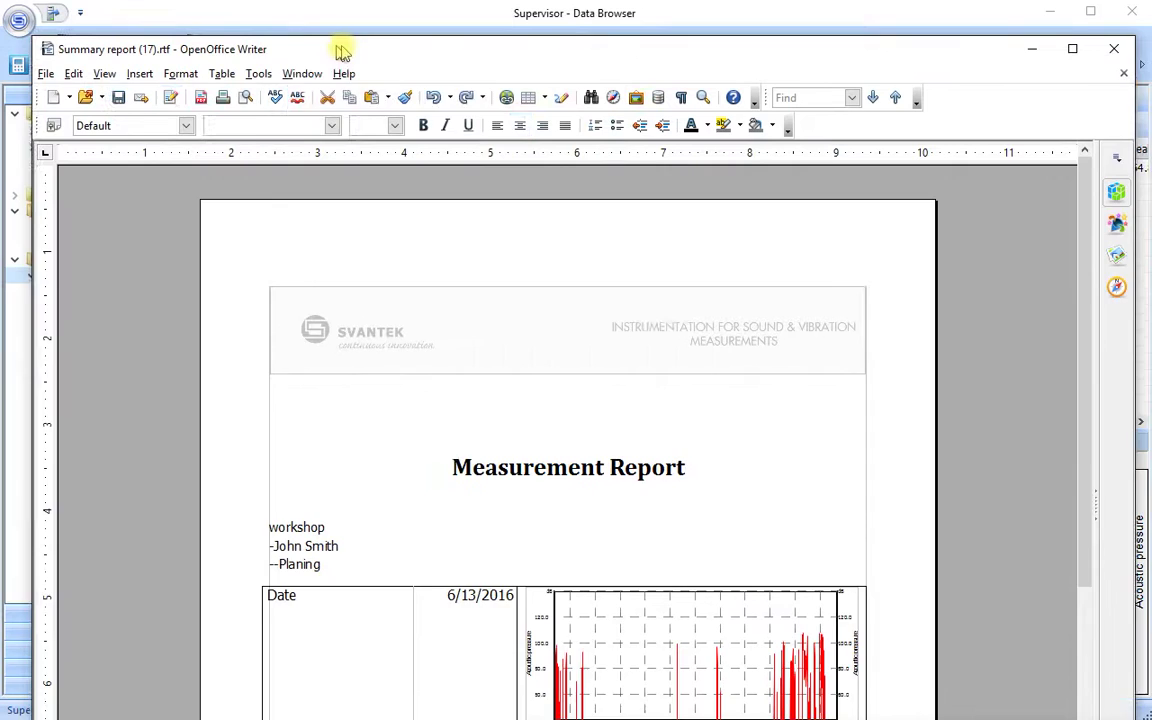
Reposition the Writer report window, scroll through the results table, then restore and close it
drag(342, 49, 365, 30)
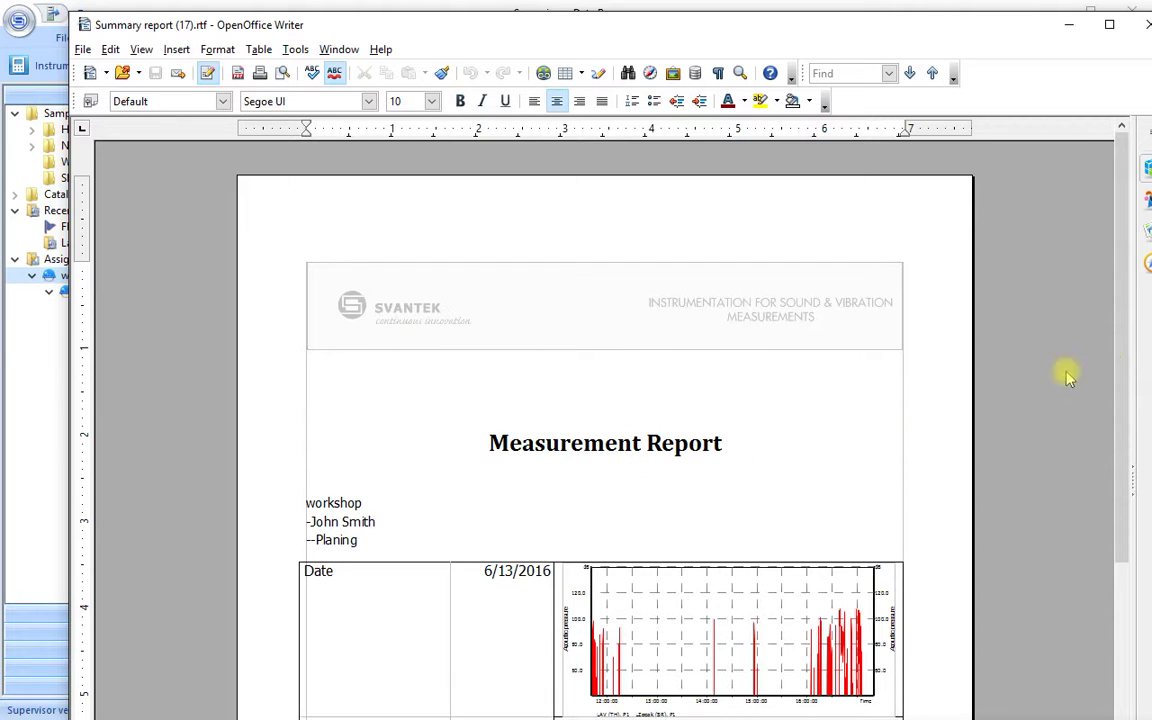
drag(1120, 308, 1114, 355)
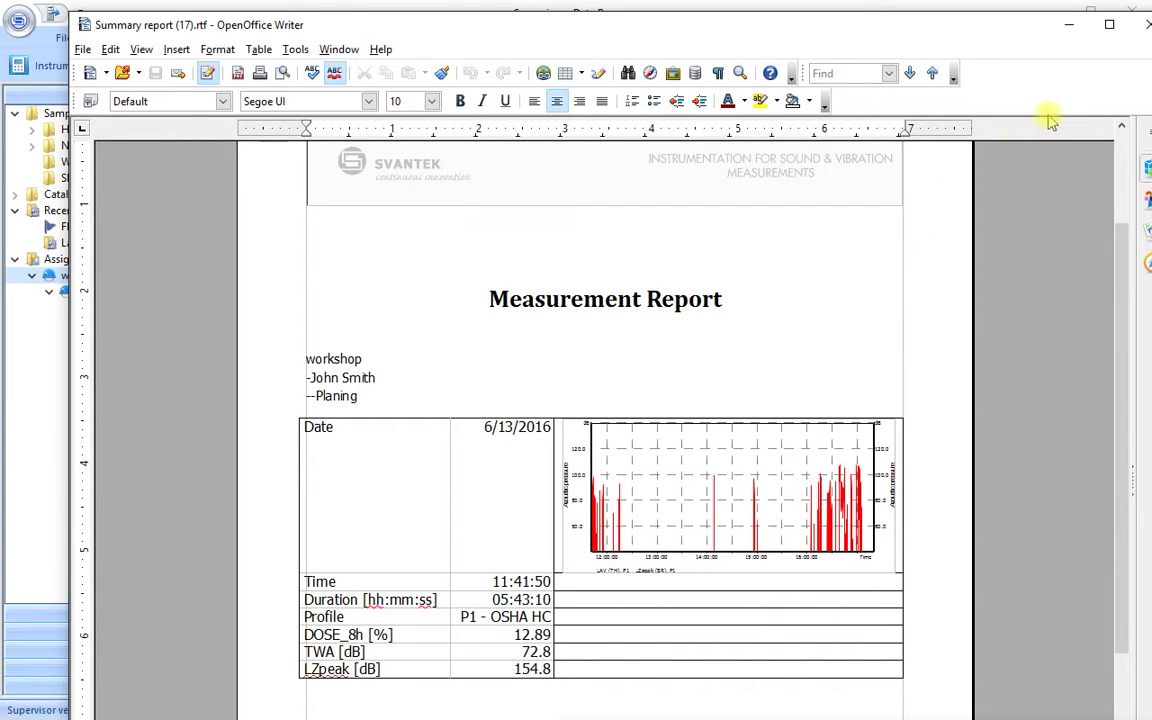
double_click(1005, 30)
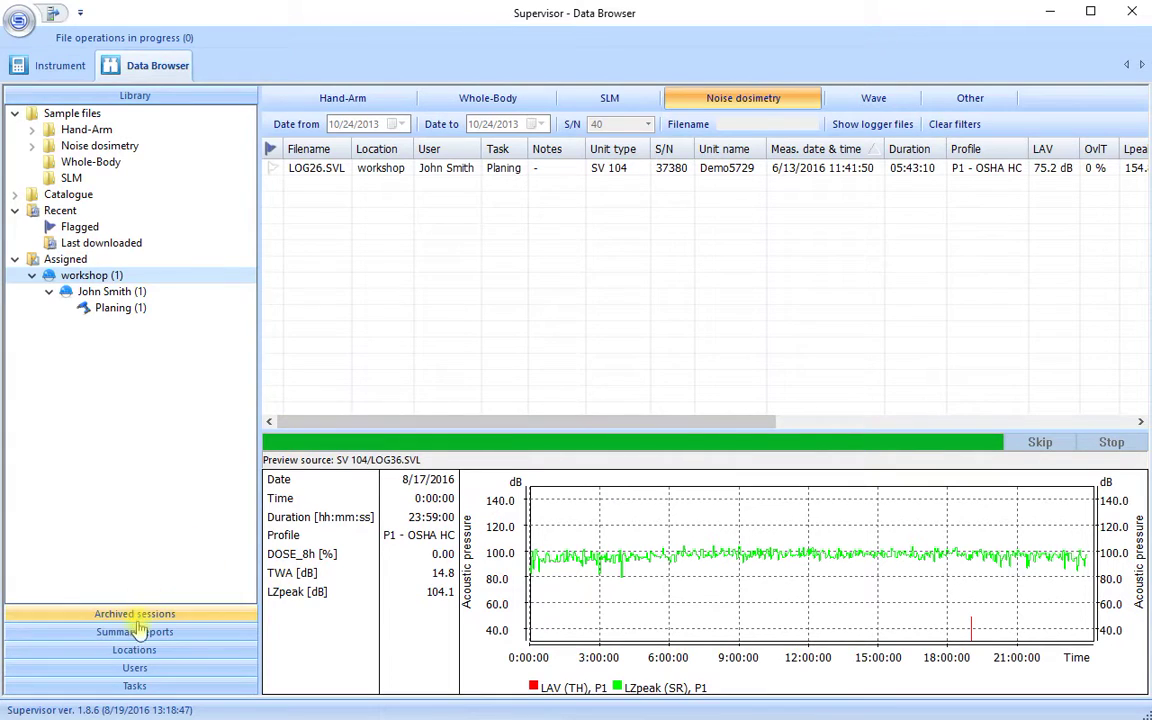
Reopen Summary report (17) from the saved summary reports list
click(140, 562)
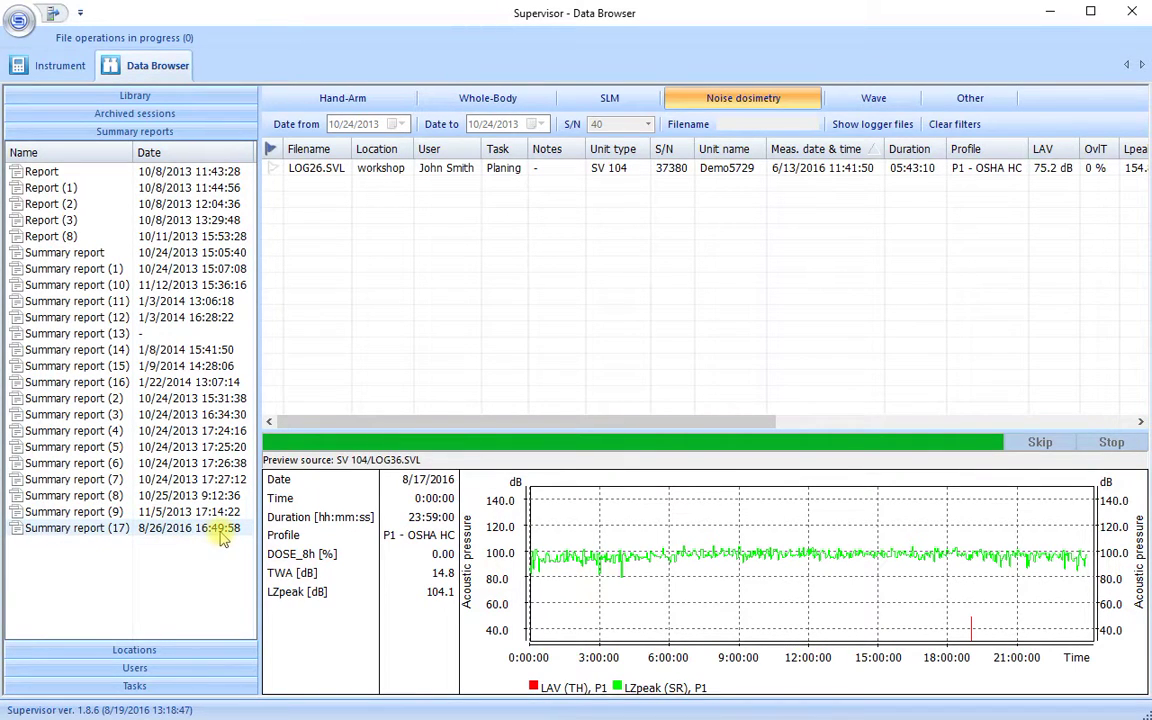
click(145, 533)
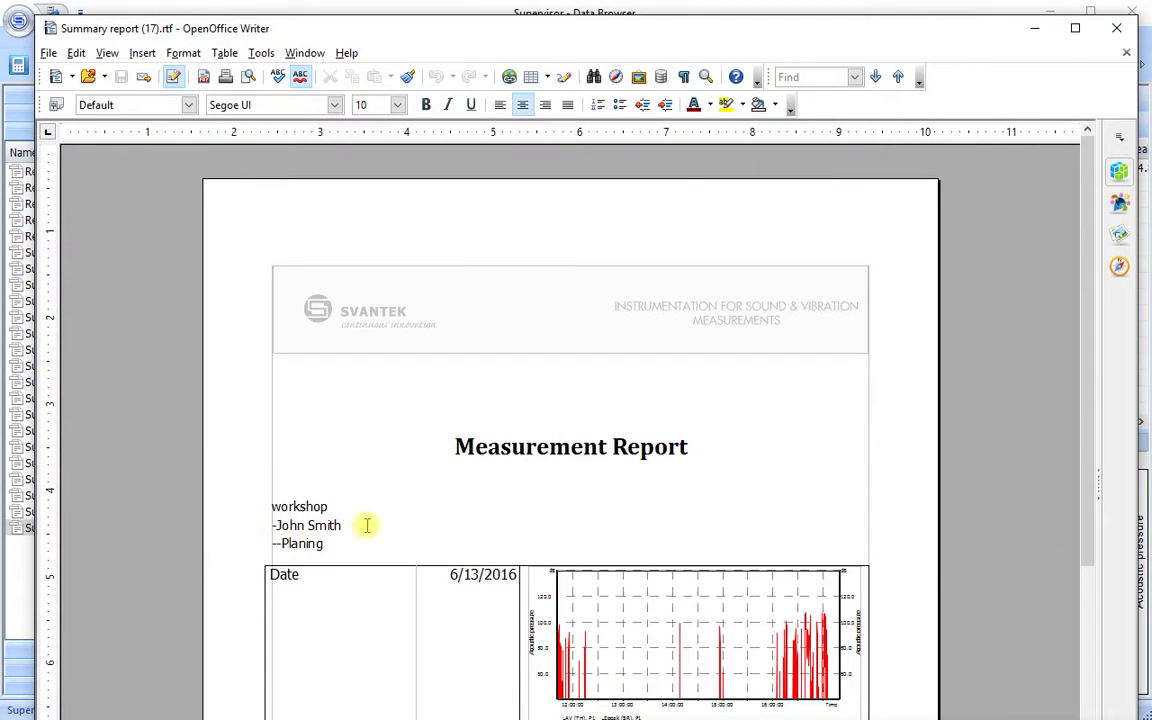
Add a 'Very Noisy' note below the results table, save as RTF, and close Writer
drag(1090, 316, 1090, 415)
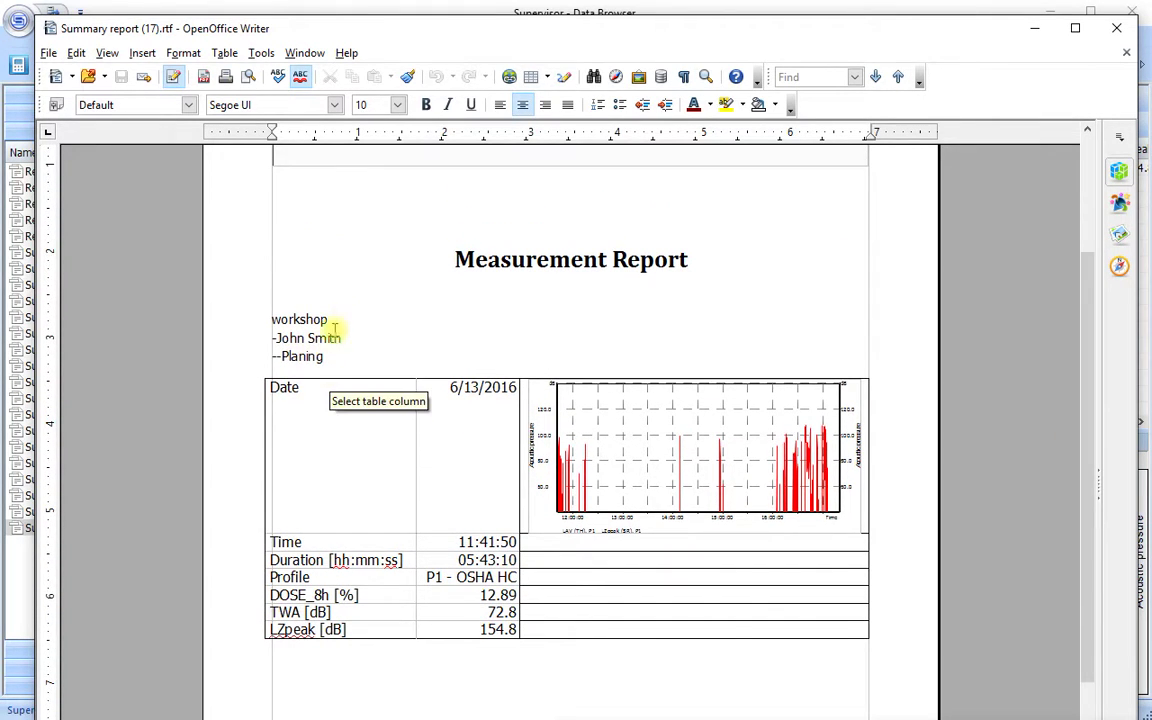
click(310, 663)
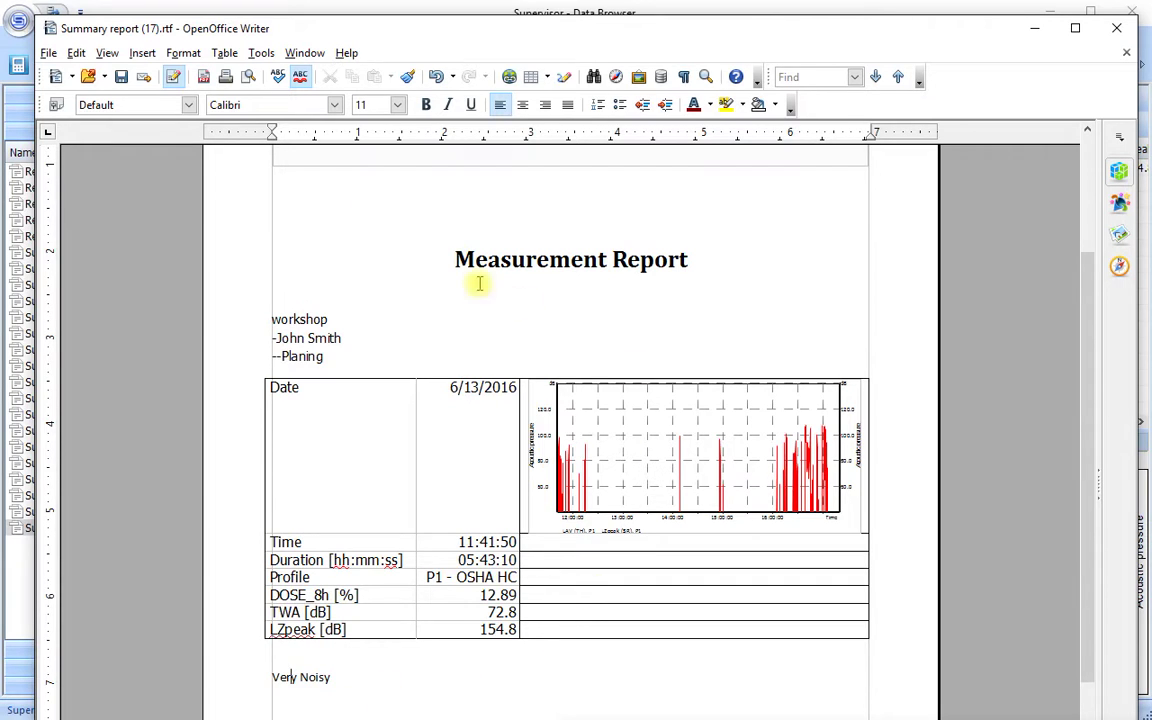
click(119, 78)
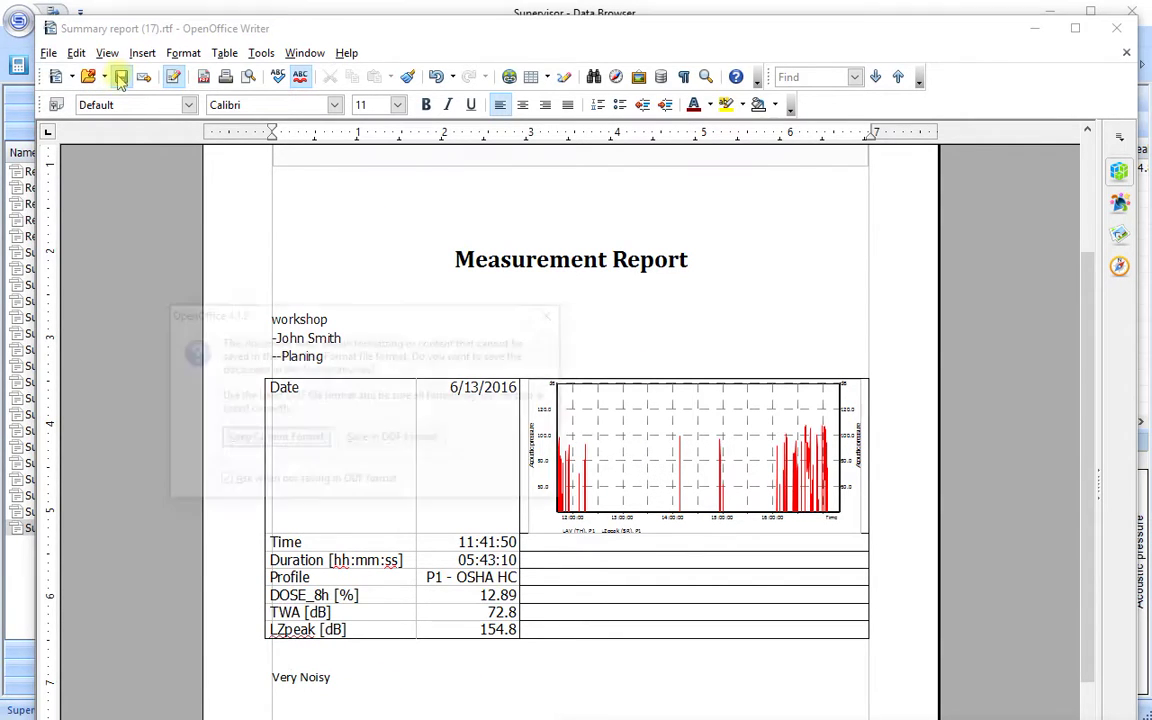
click(255, 438)
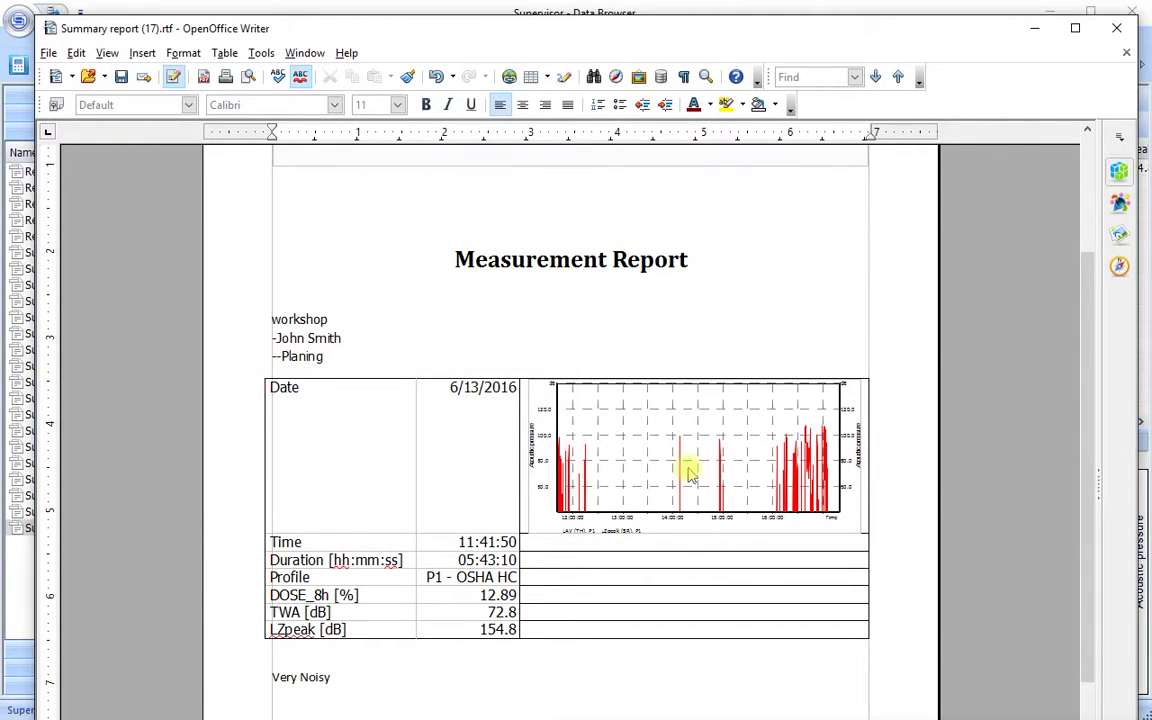
click(1118, 30)
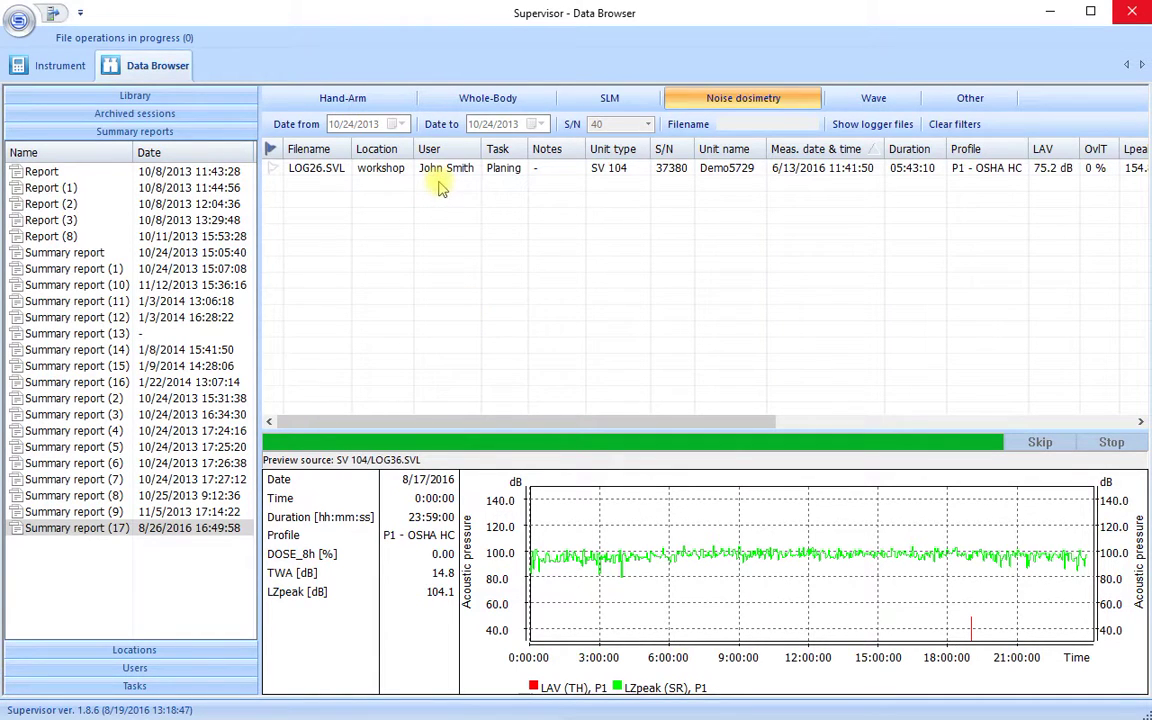
Show Library > Recent > Last downloaded to list LOG26, LOG36 and LOG37
click(408, 172)
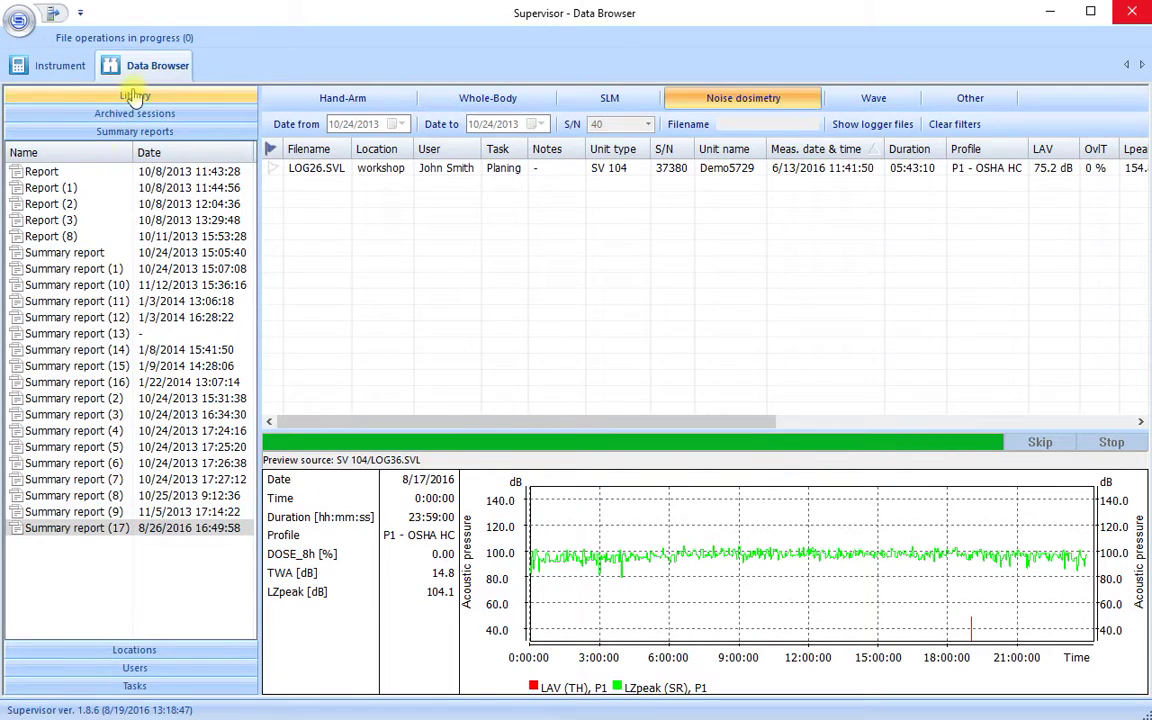
click(135, 97)
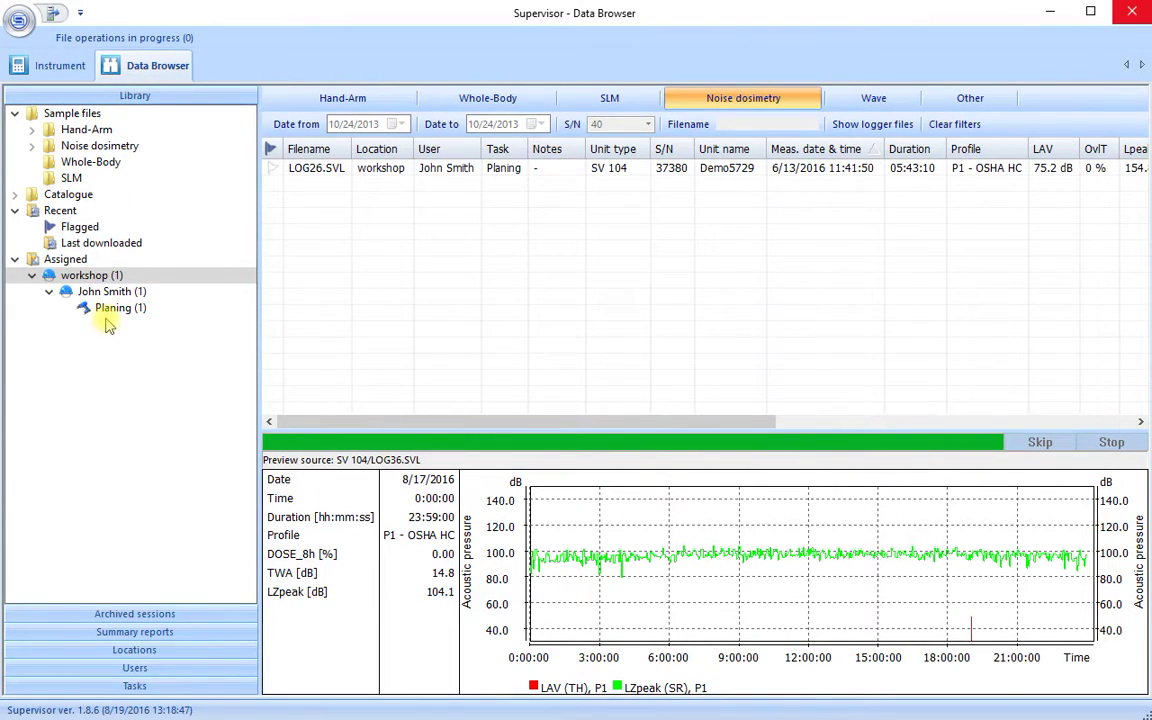
click(100, 244)
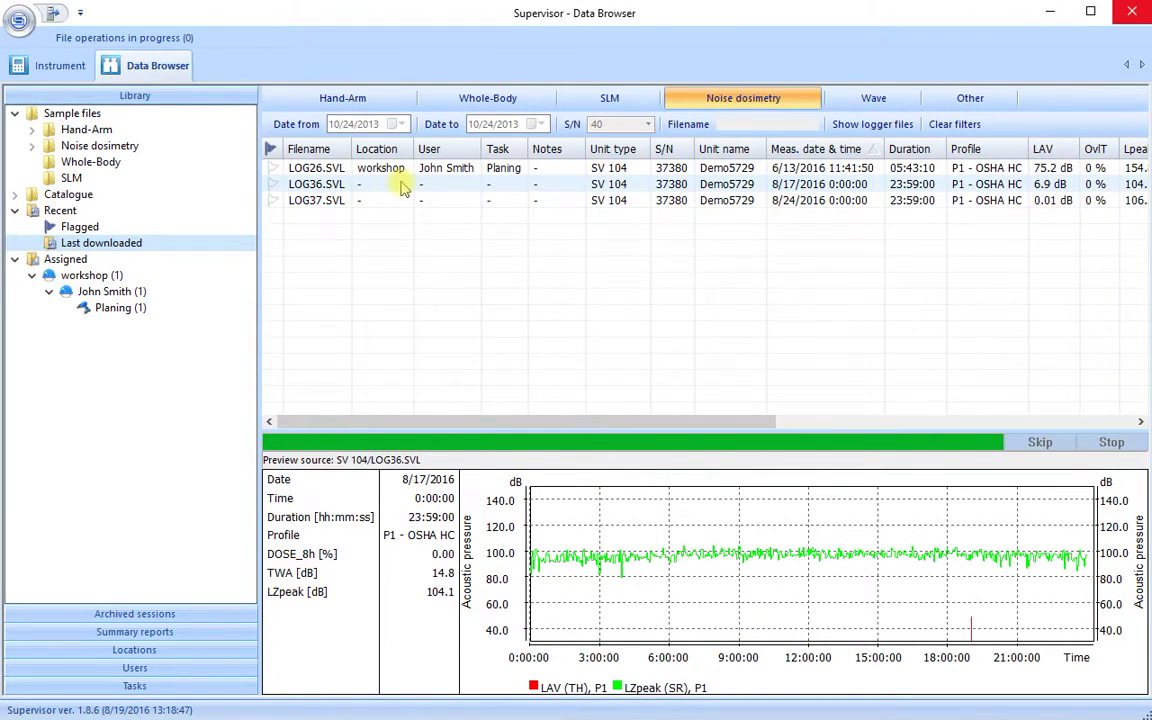
click(403, 186)
Tag LOG36.SVL with location workshop, a newly added second user, and task Planing
click(403, 186)
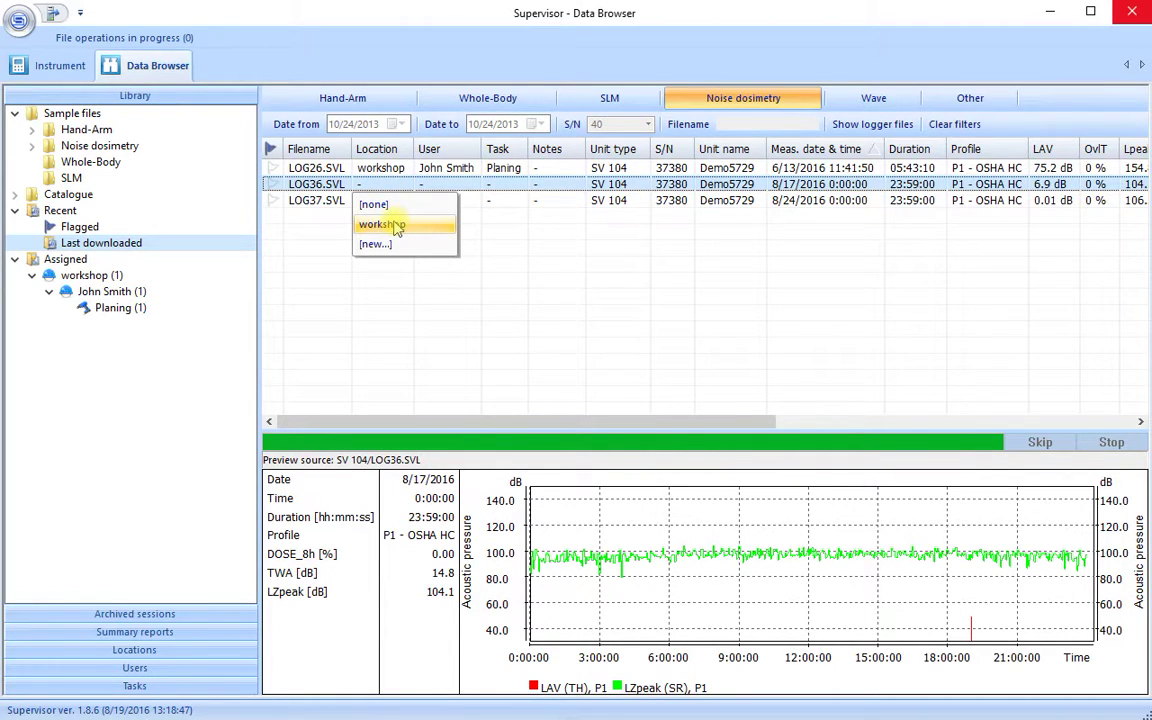
click(396, 225)
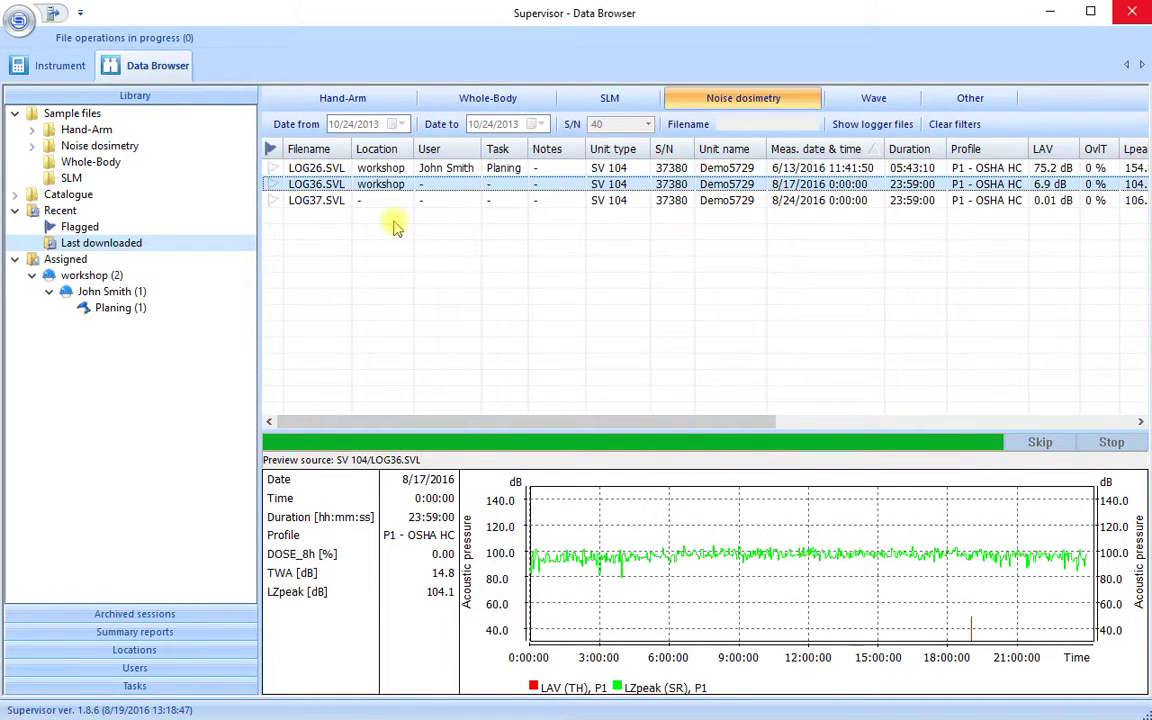
click(469, 184)
click(455, 236)
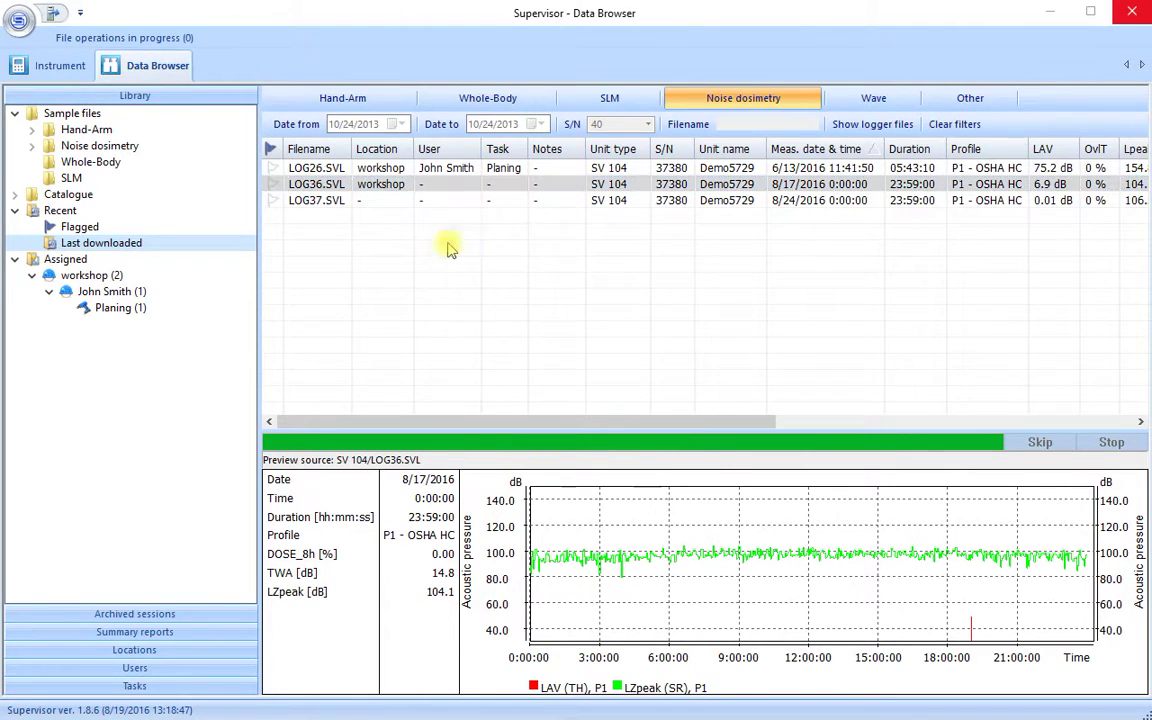
click(495, 296)
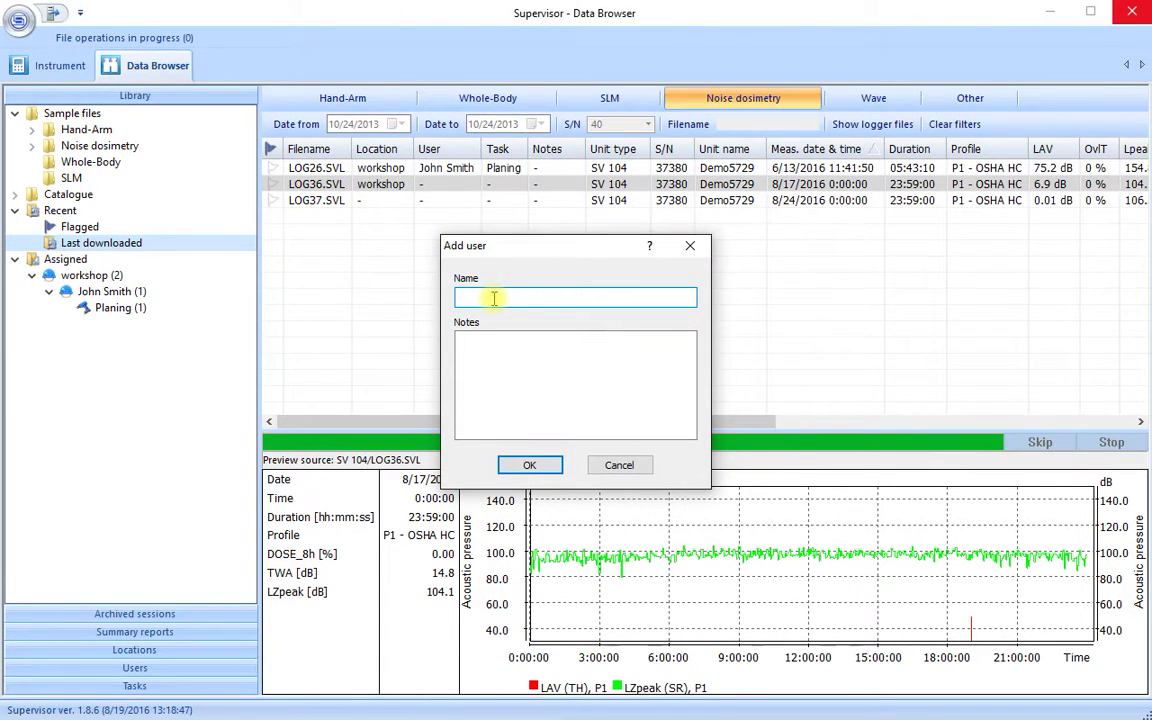
click(522, 463)
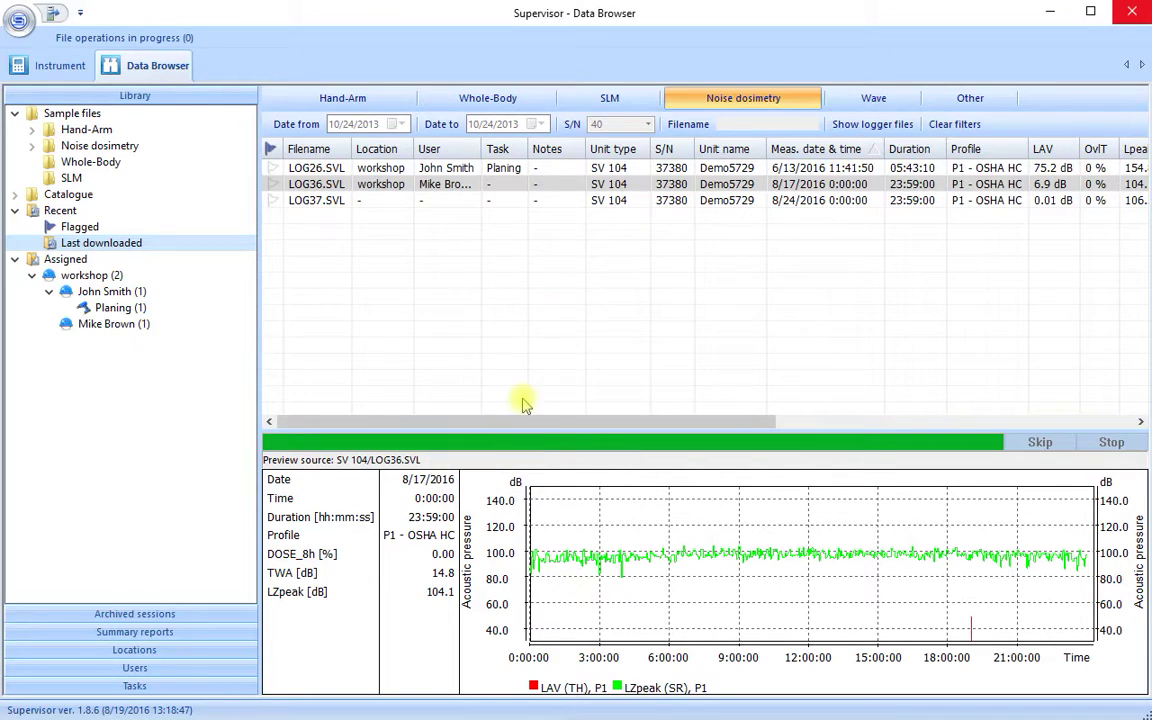
click(507, 189)
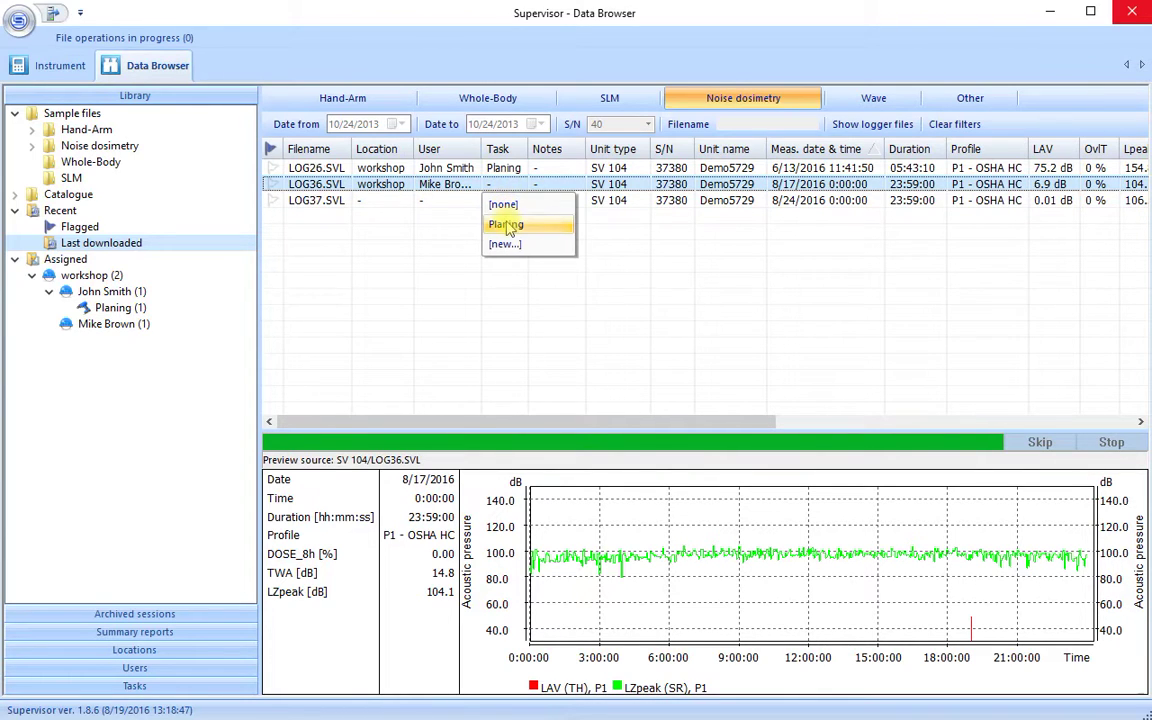
click(508, 225)
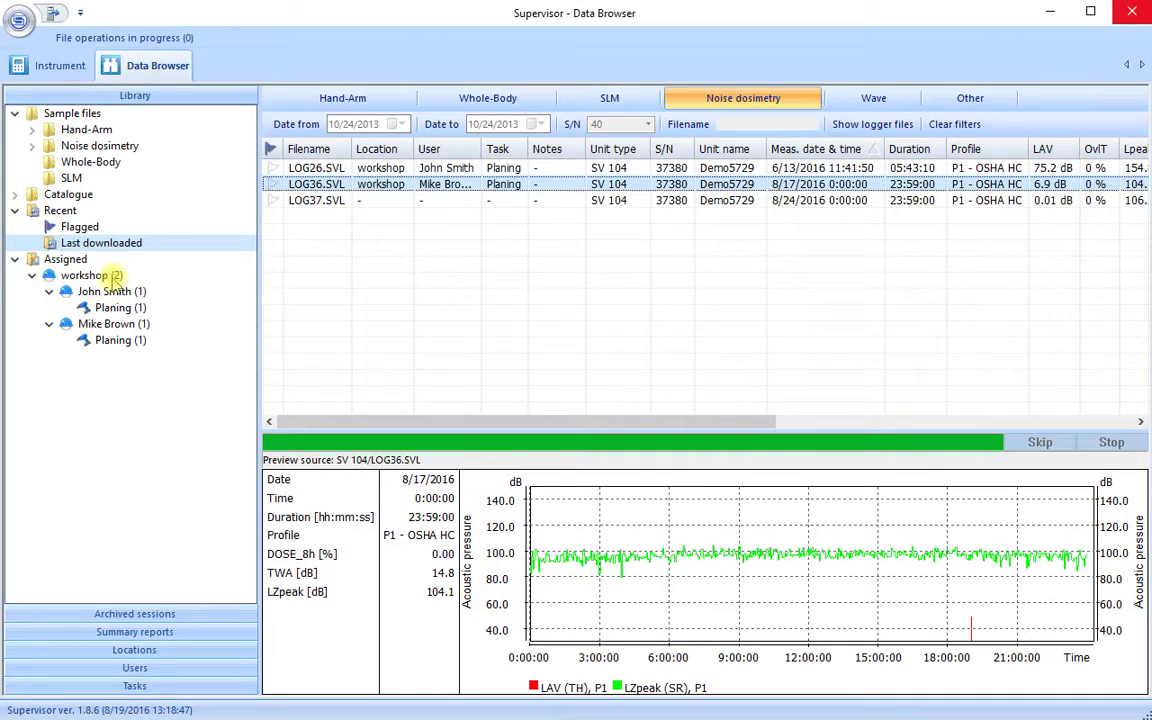
Generate a workshop summary report from the Example template for noise dosimetry, without date filters
click(110, 277)
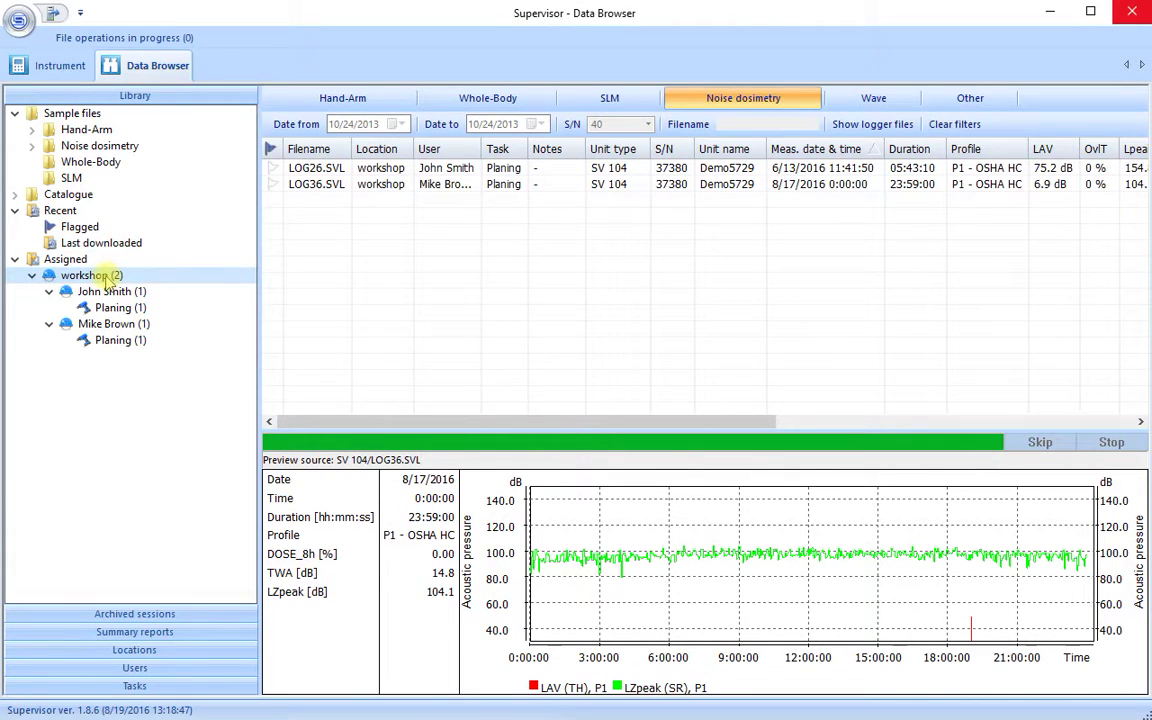
right_click(189, 280)
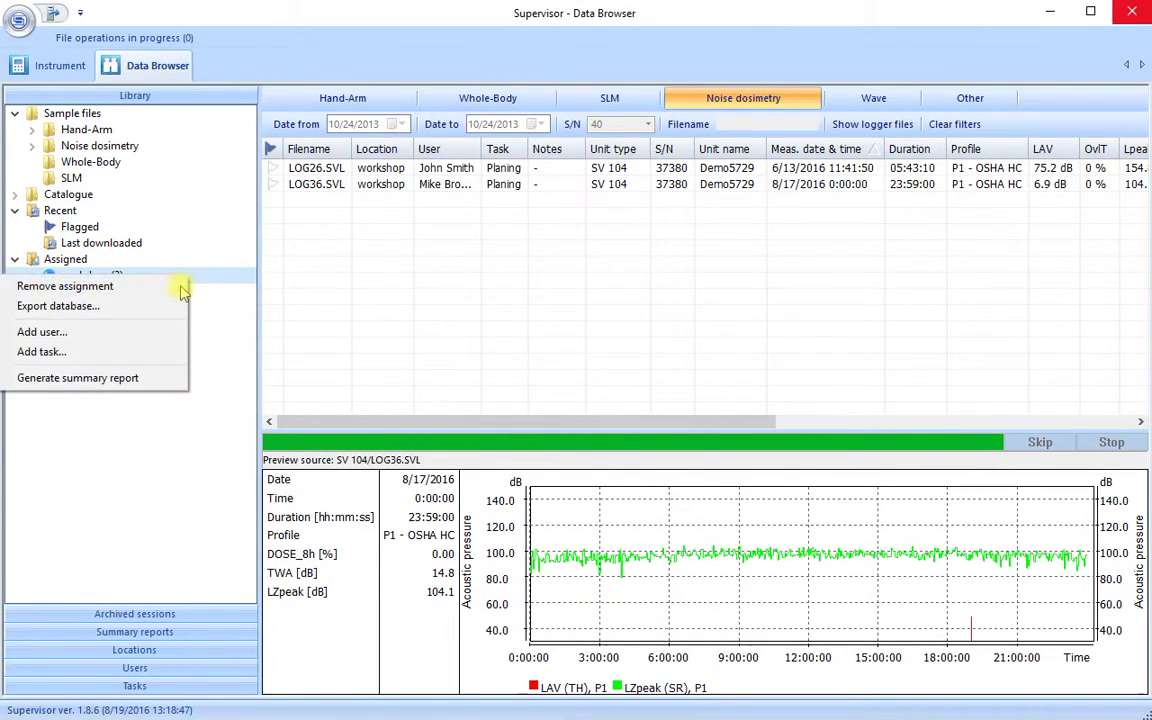
click(147, 379)
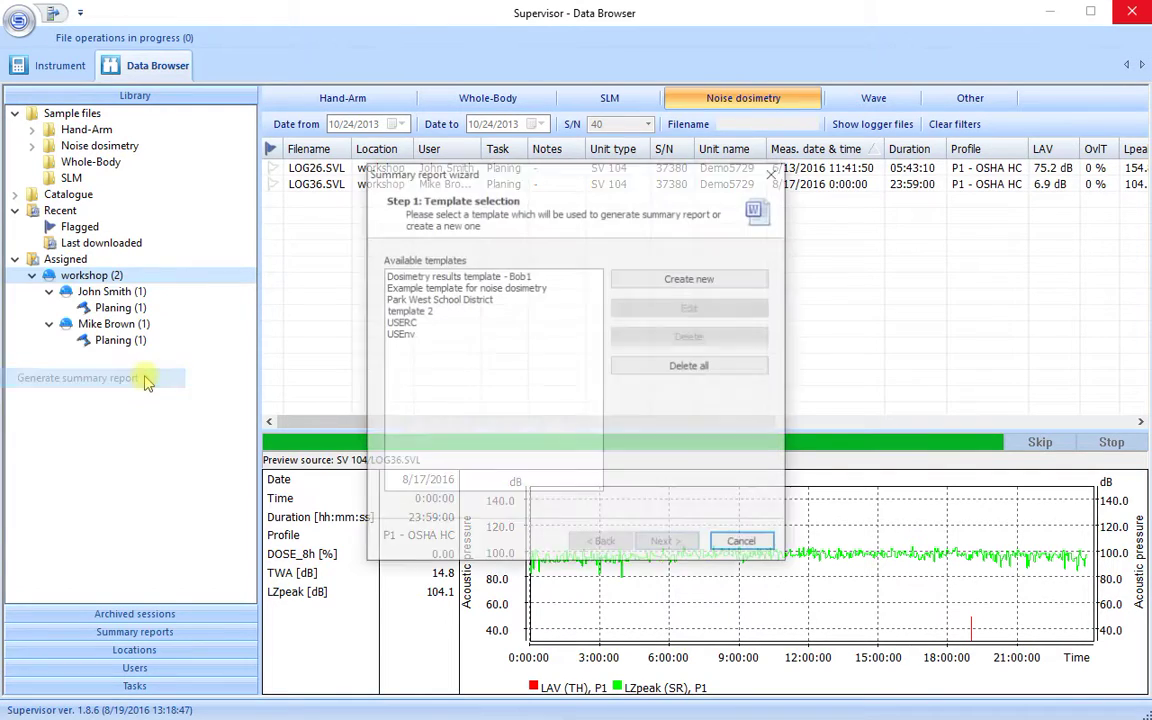
click(452, 288)
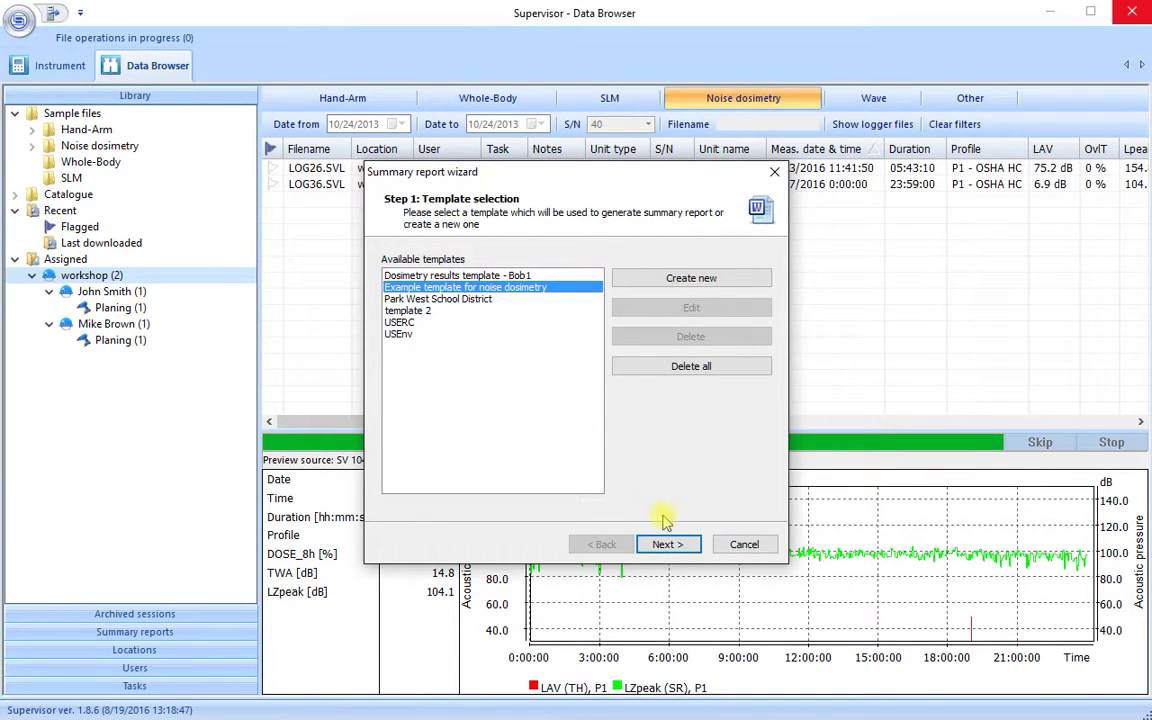
click(680, 550)
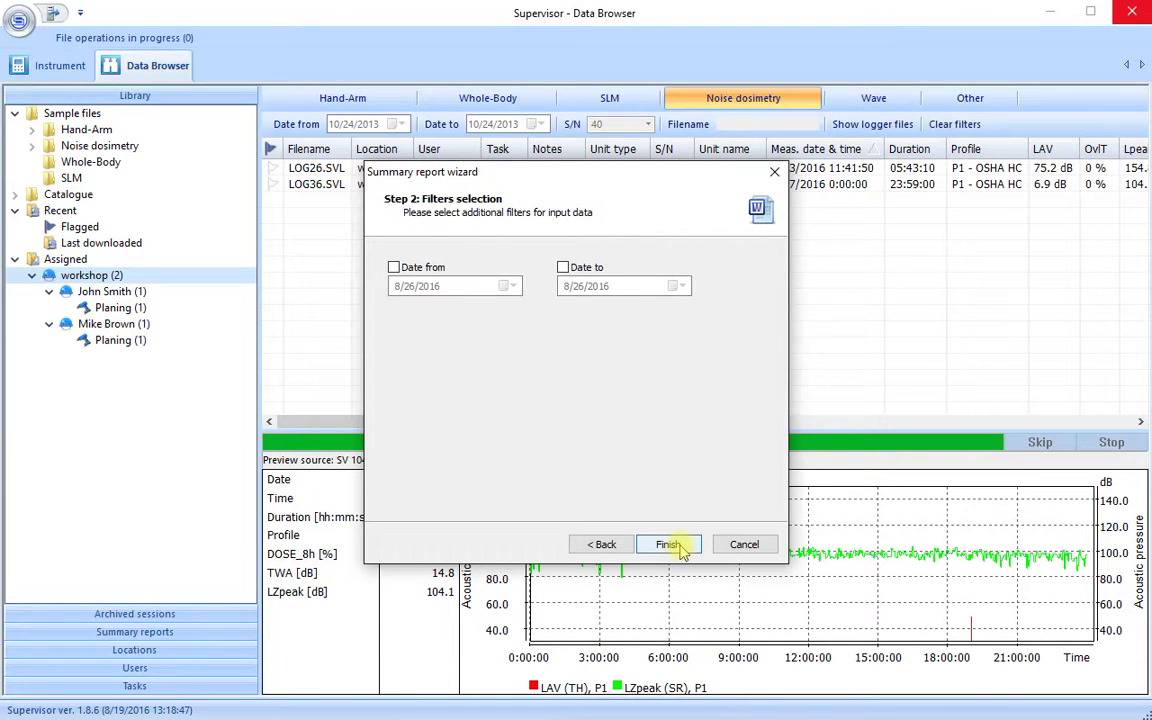
click(669, 545)
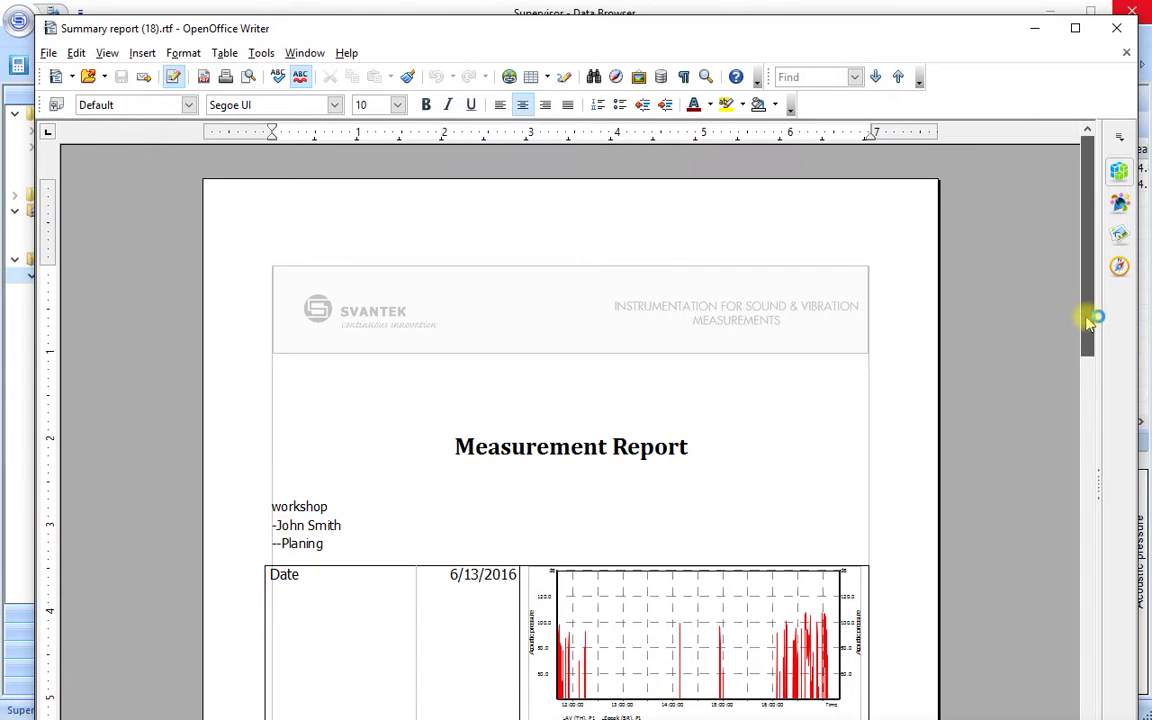
Scroll through both pages of the workshop report in Writer, then close it
drag(1088, 318, 1082, 660)
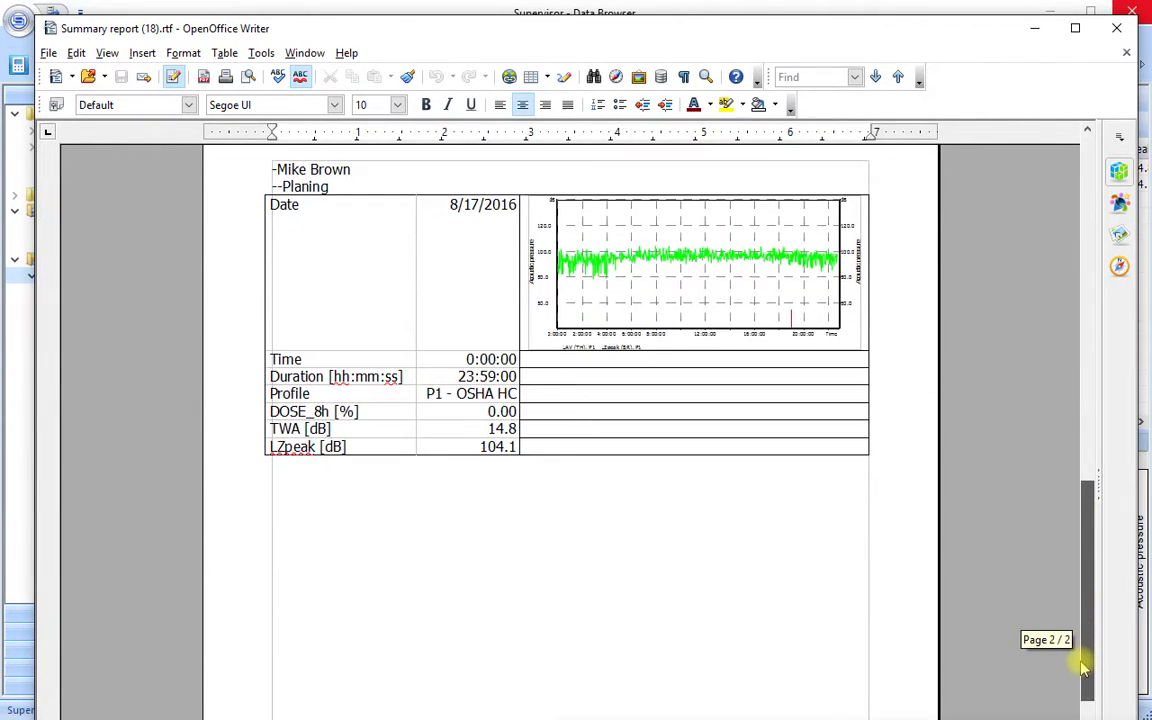
drag(1082, 668, 1062, 368)
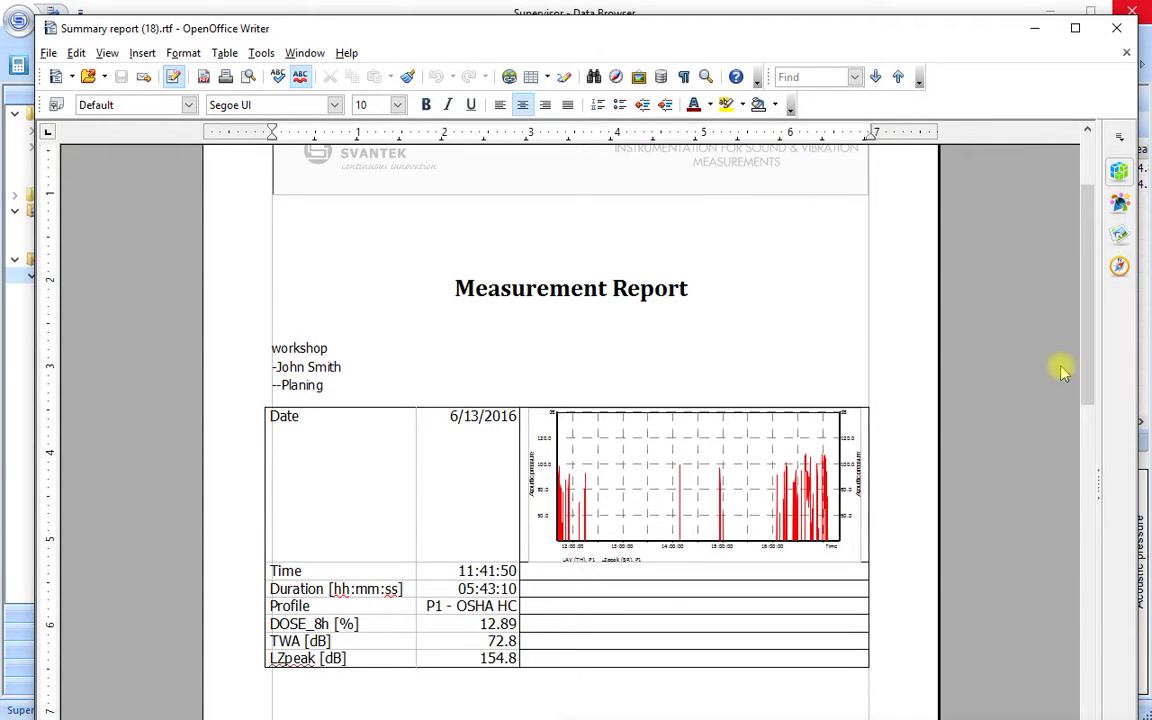
click(1116, 33)
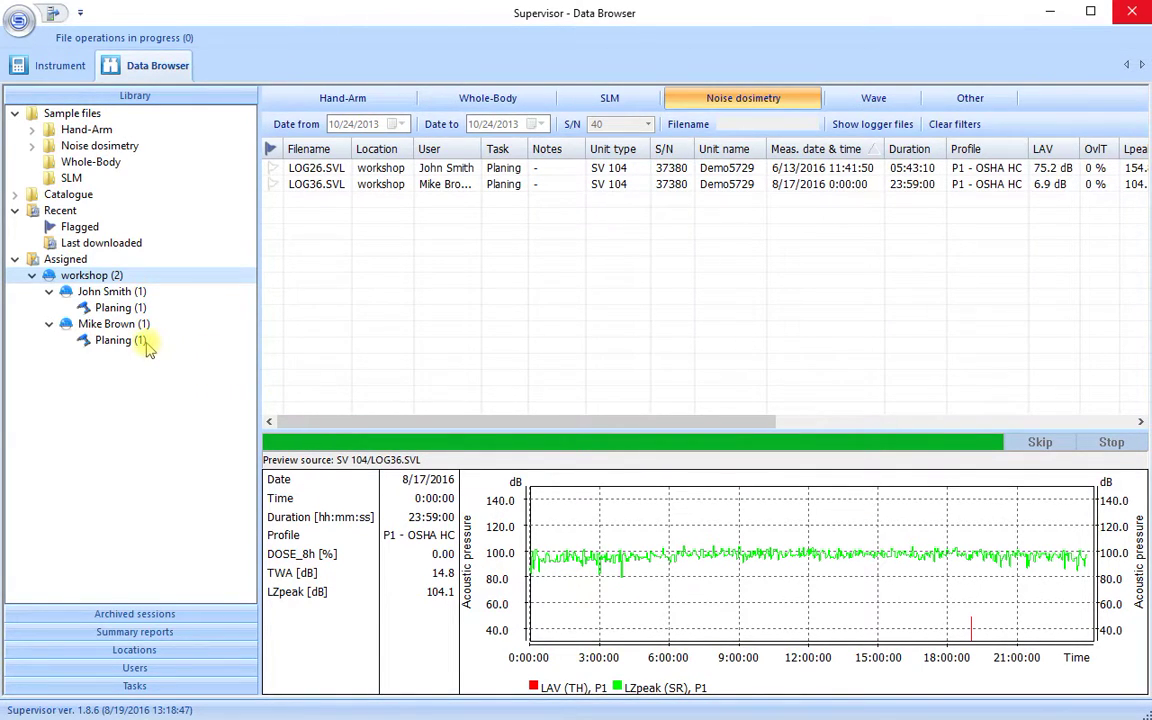
Show the Last downloaded files list again
click(241, 244)
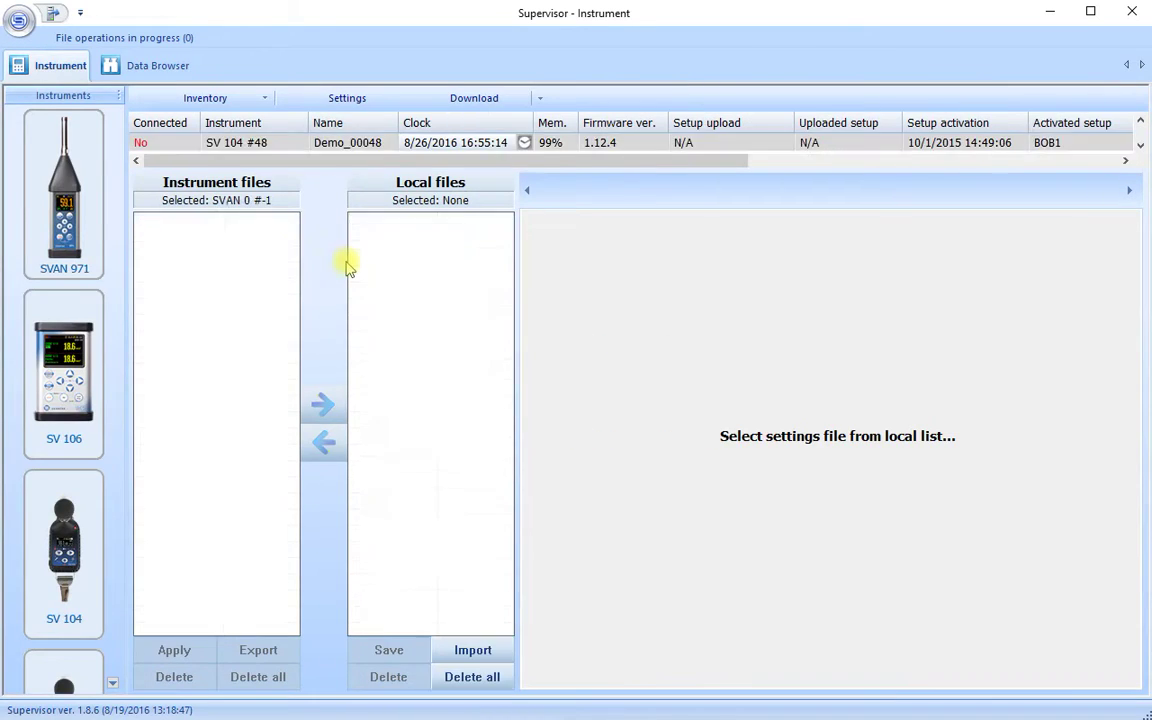
In the Data Browser, list all eight SV 104 catalogue files, including LOG26 and LOG36
click(157, 65)
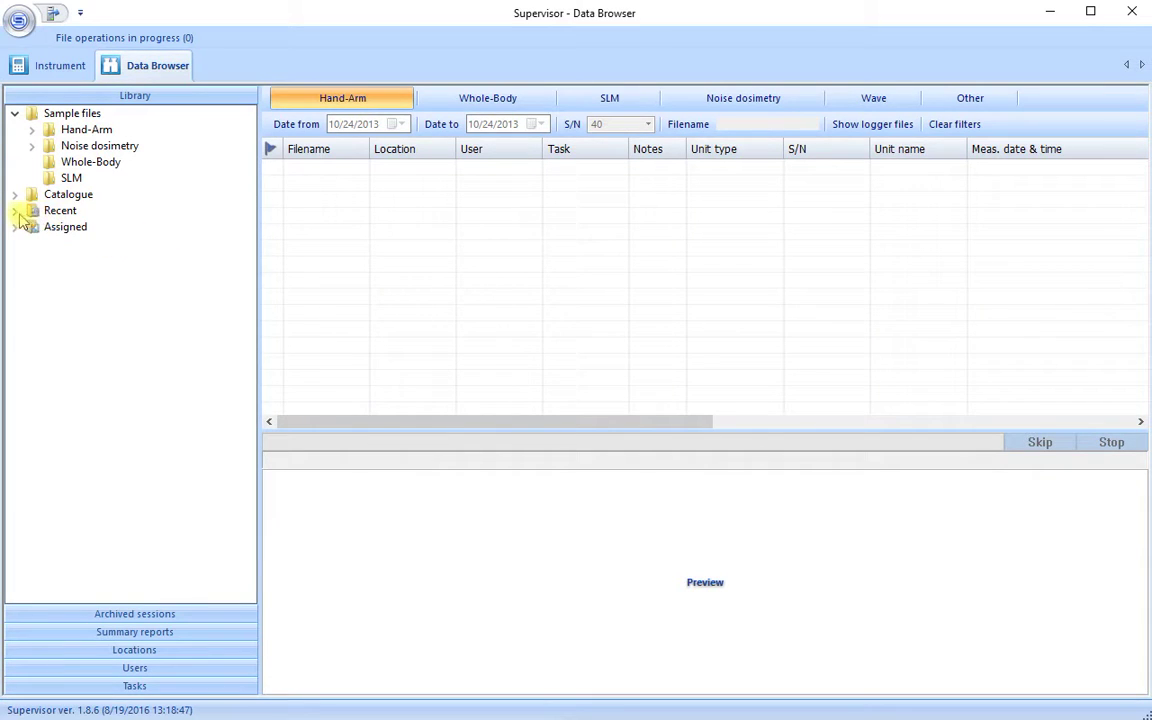
click(15, 211)
click(72, 242)
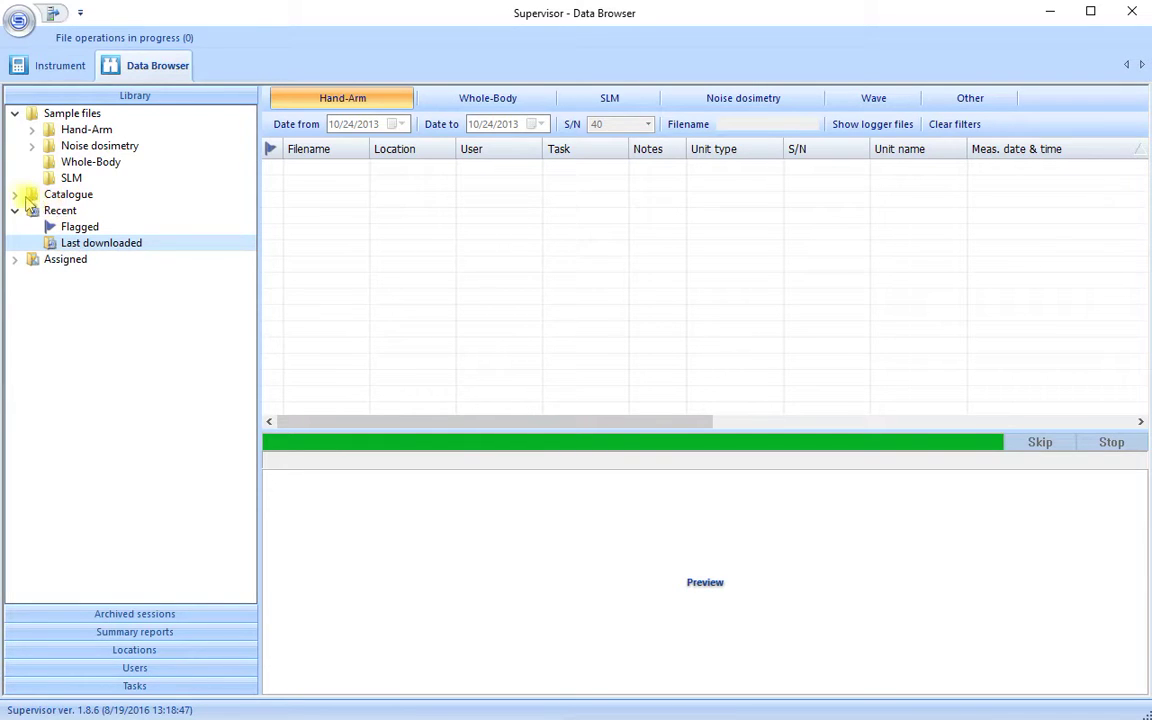
click(15, 195)
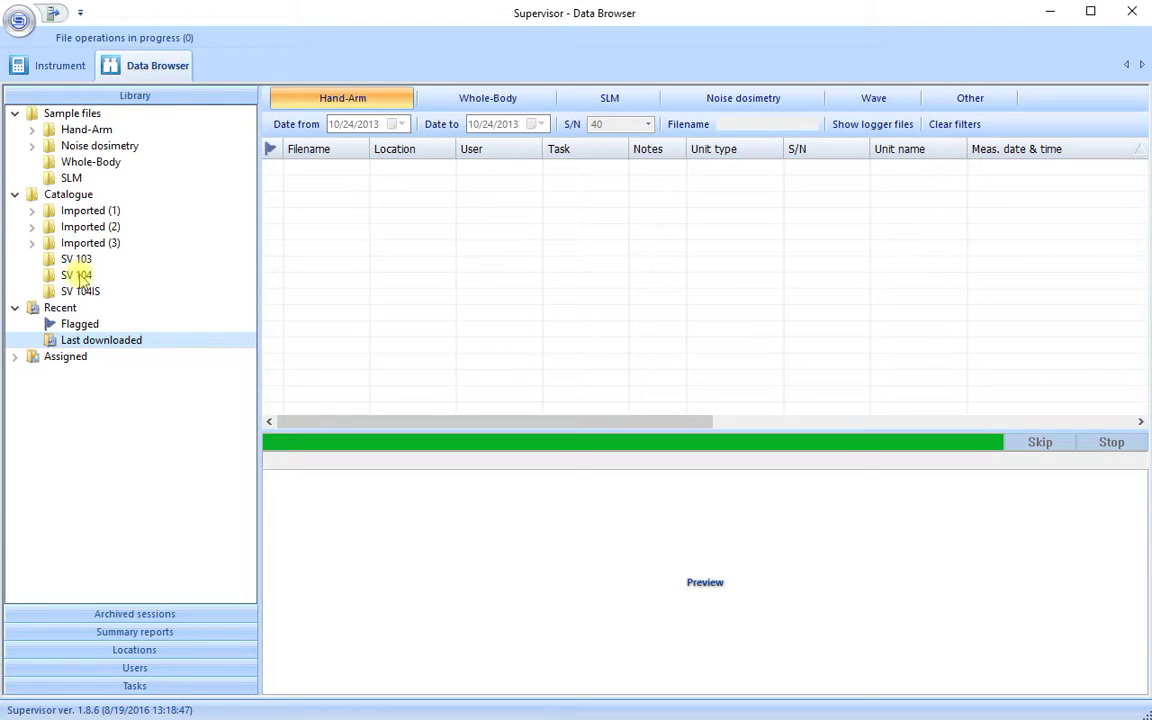
click(86, 279)
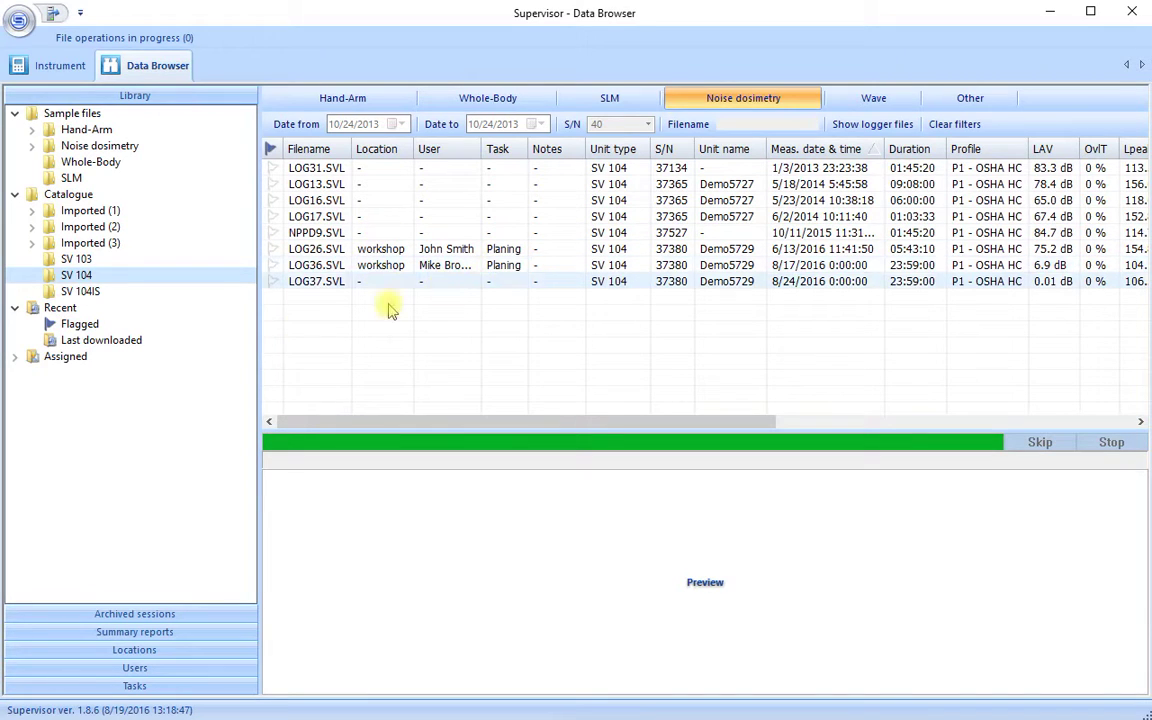
Expand both workshop users to reveal their Planing task and filter the list to LOG26 and LOG36
click(15, 359)
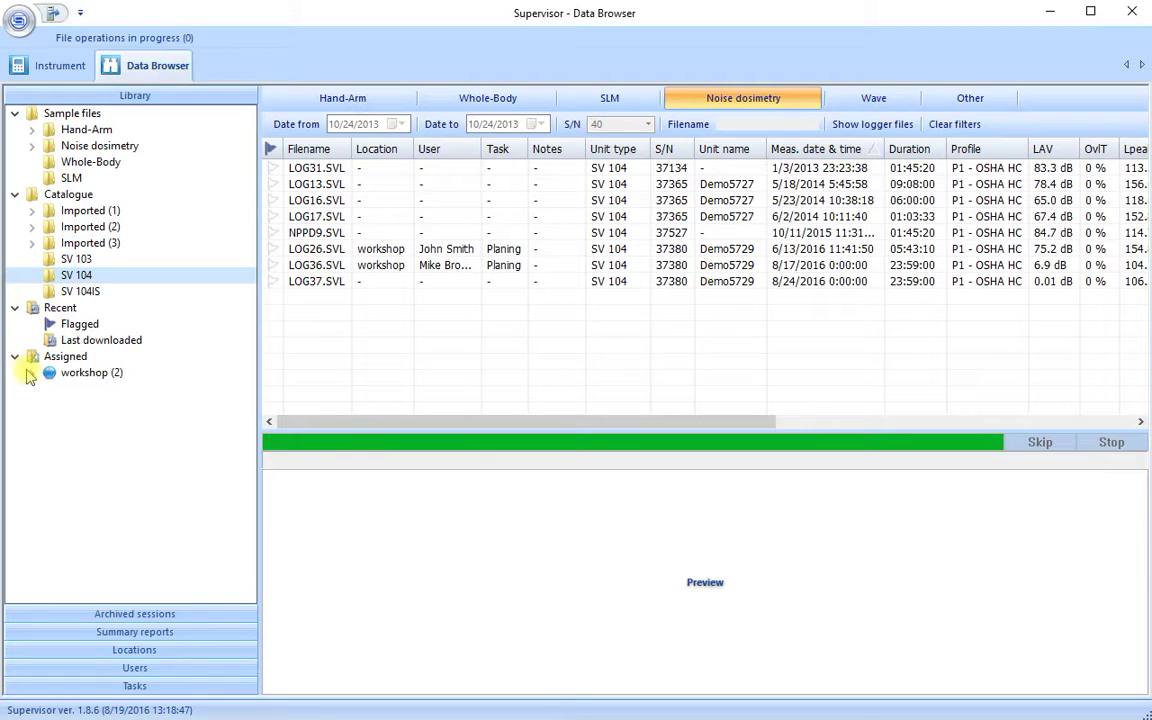
click(31, 373)
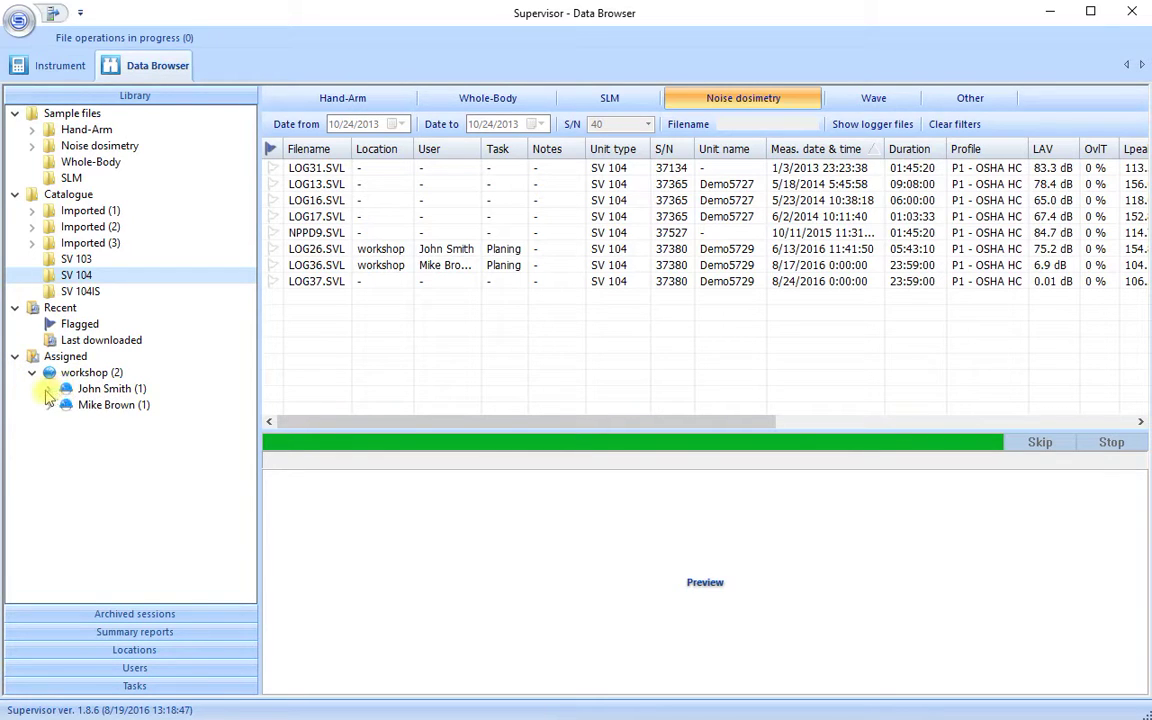
click(49, 389)
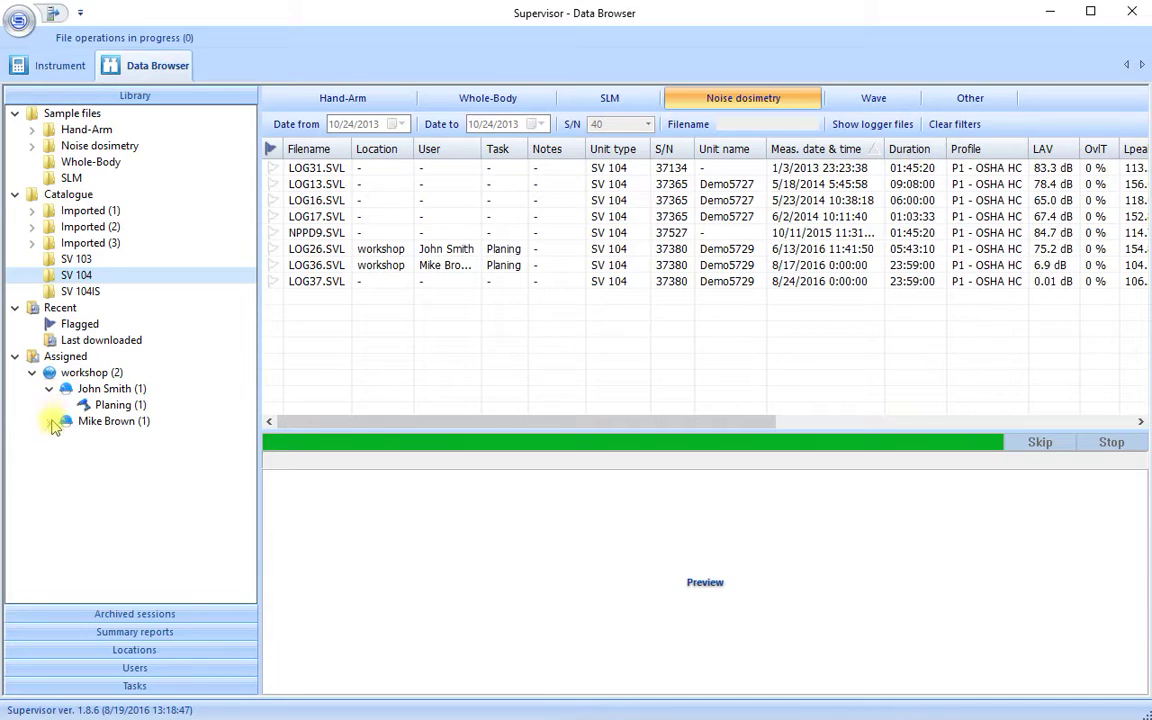
click(50, 421)
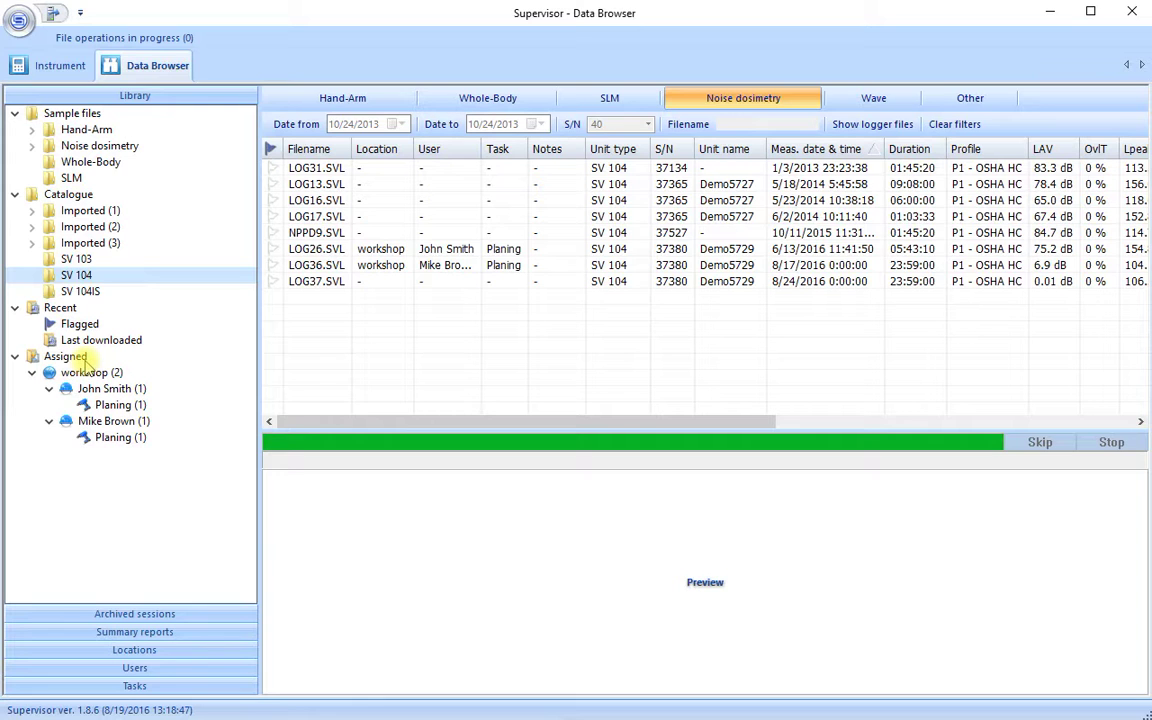
click(250, 372)
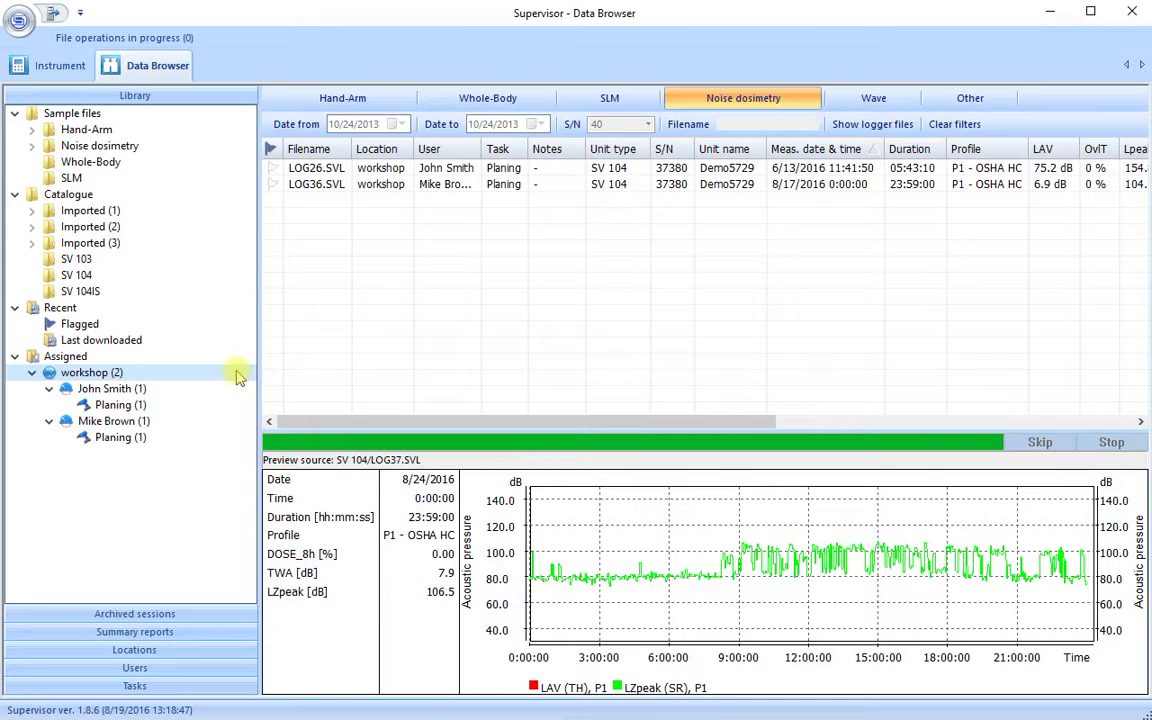
right_click(238, 376)
Start a workshop summary report and create a new template named 'My Template'
click(196, 474)
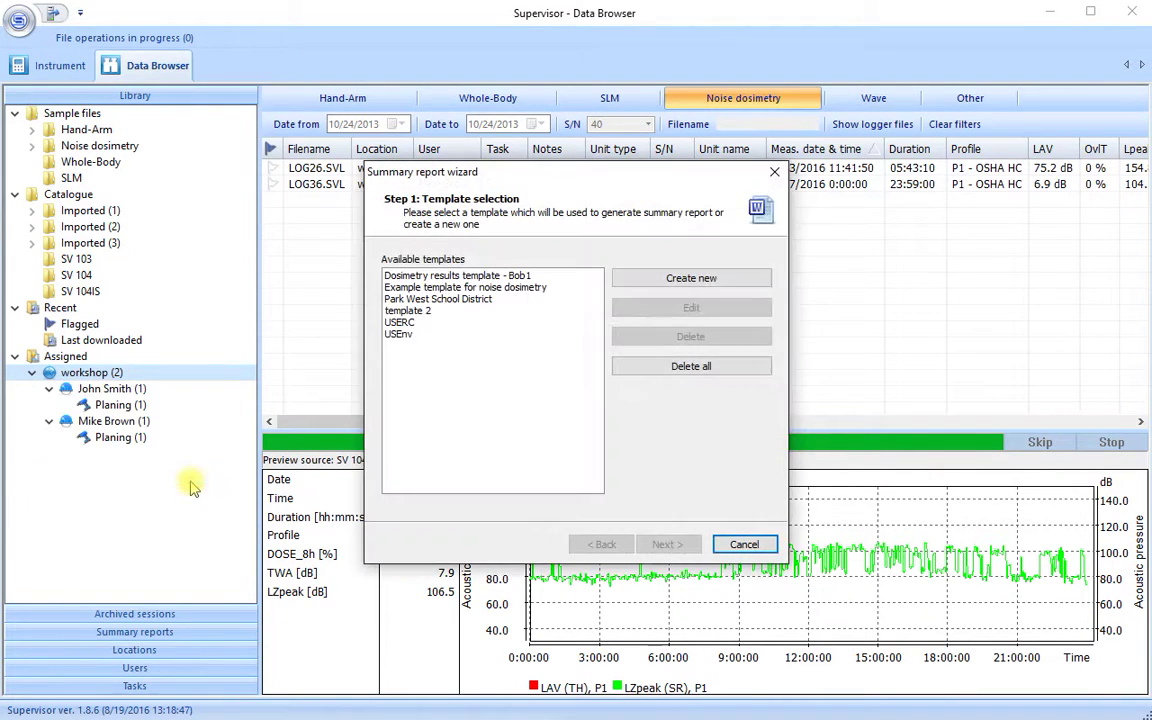
click(479, 288)
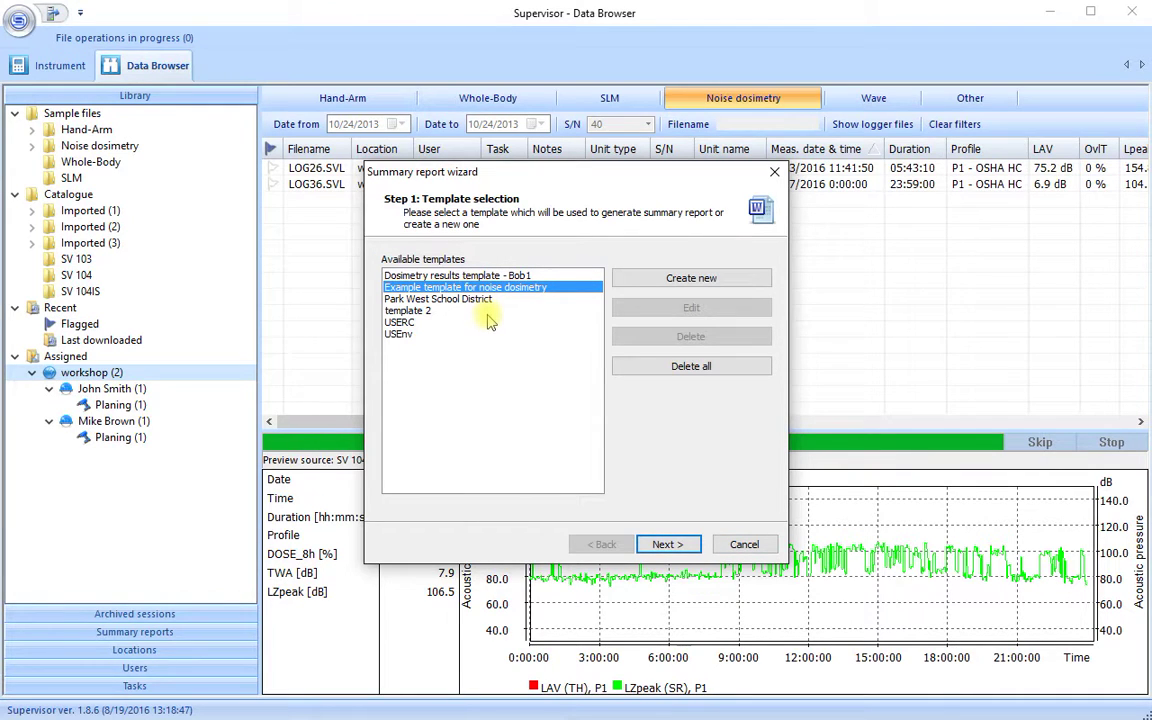
click(679, 282)
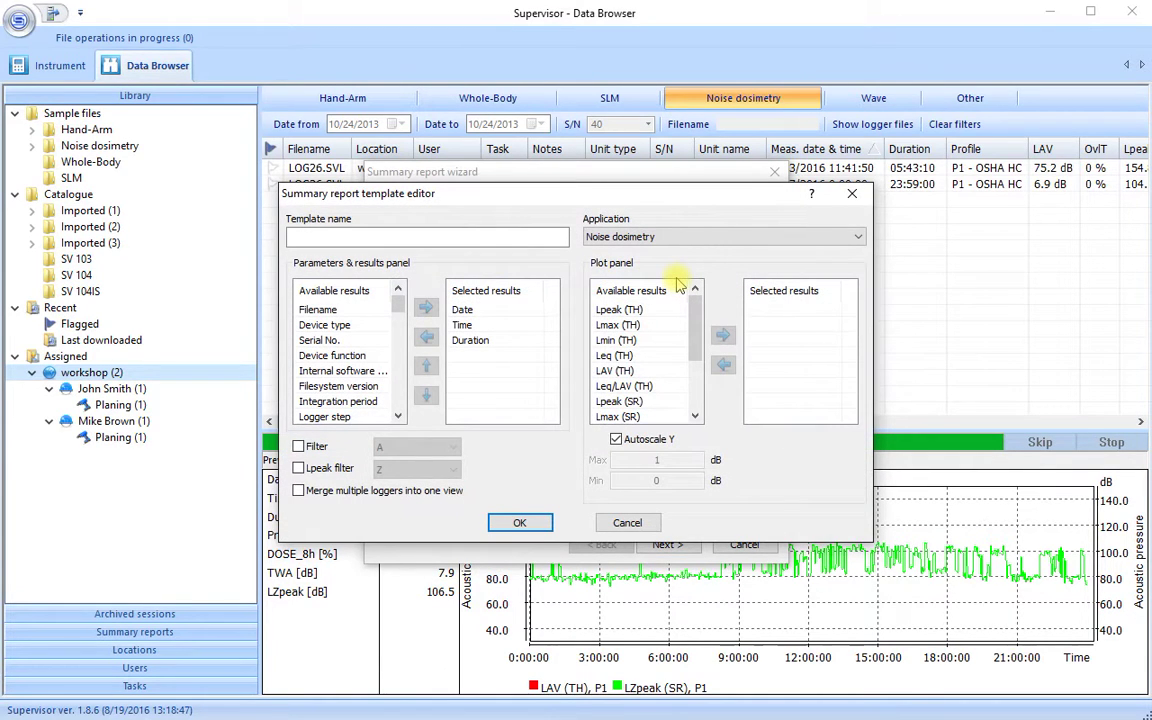
click(419, 240)
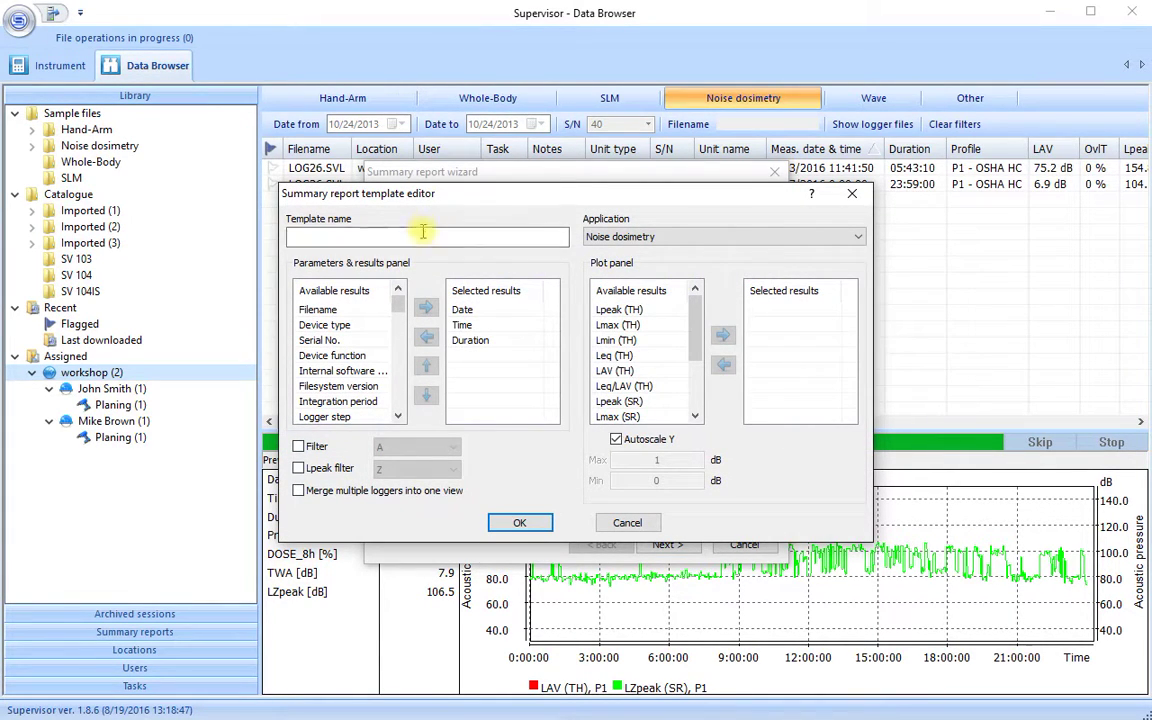
text(My Template)
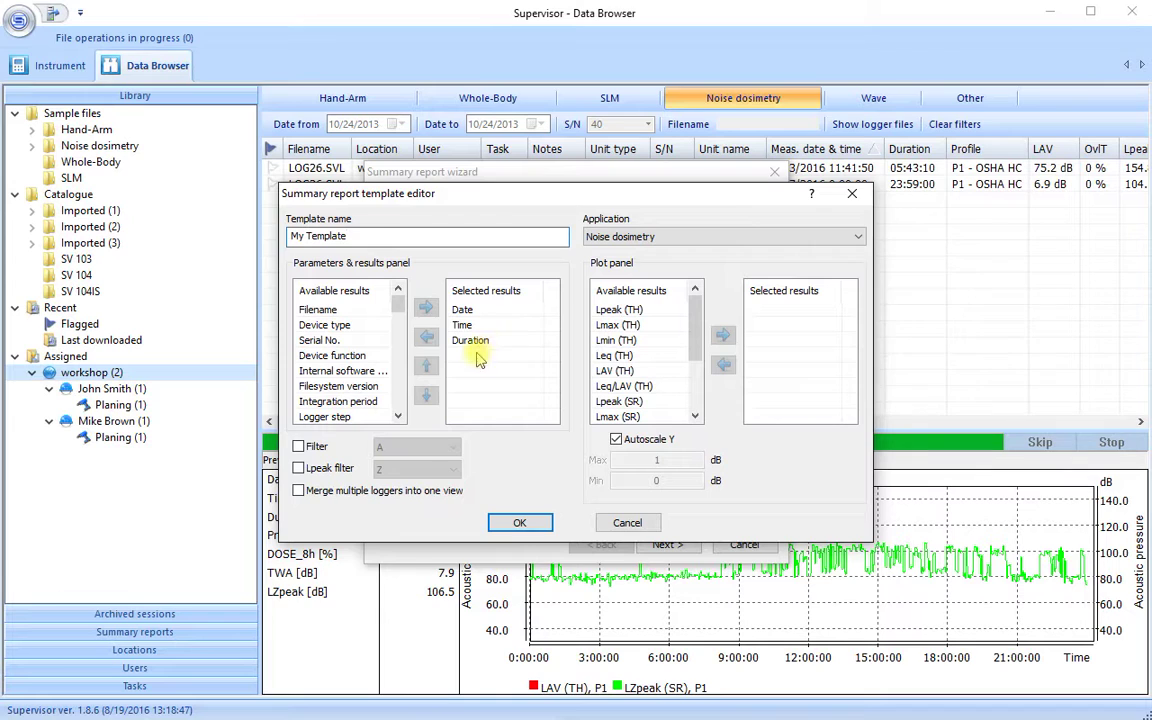
Add Post Calibration date and Pre Calibration date to My Template's report results
drag(399, 313, 402, 360)
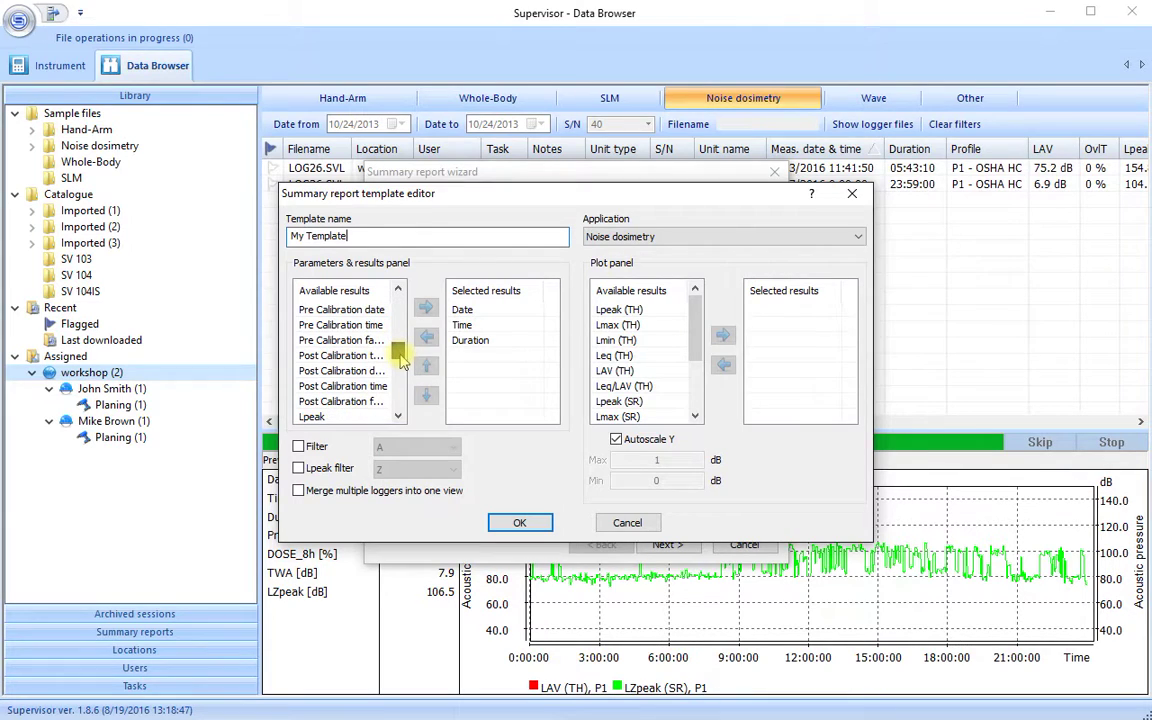
click(358, 371)
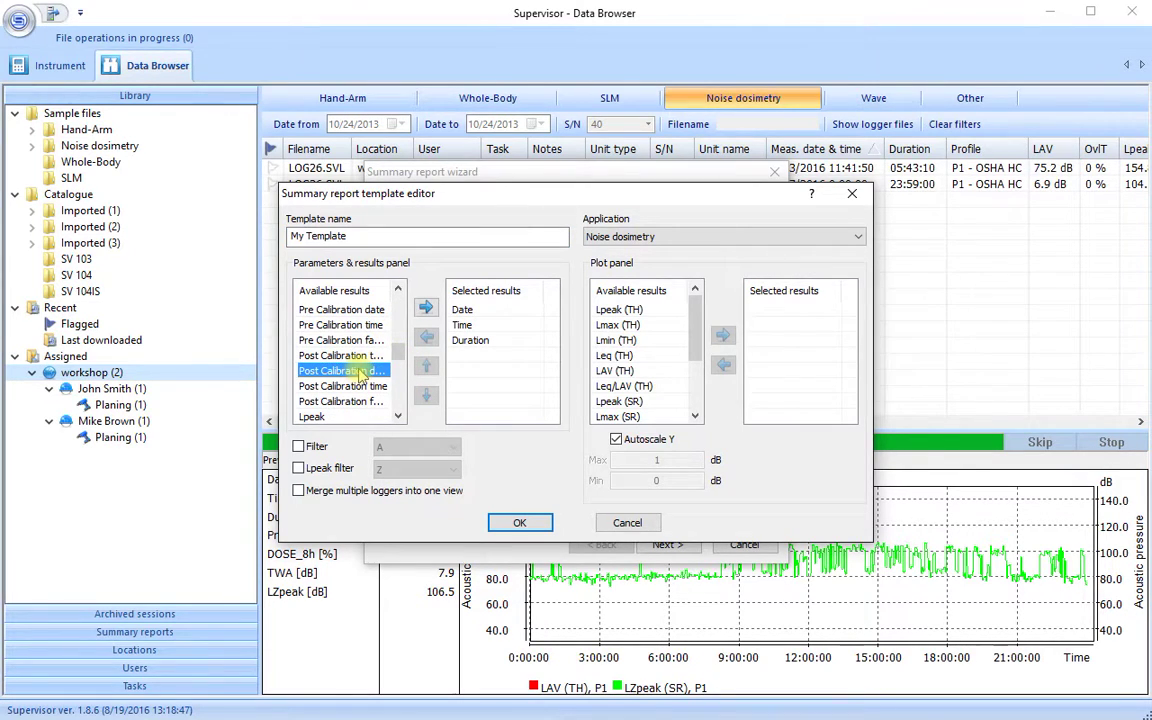
click(425, 307)
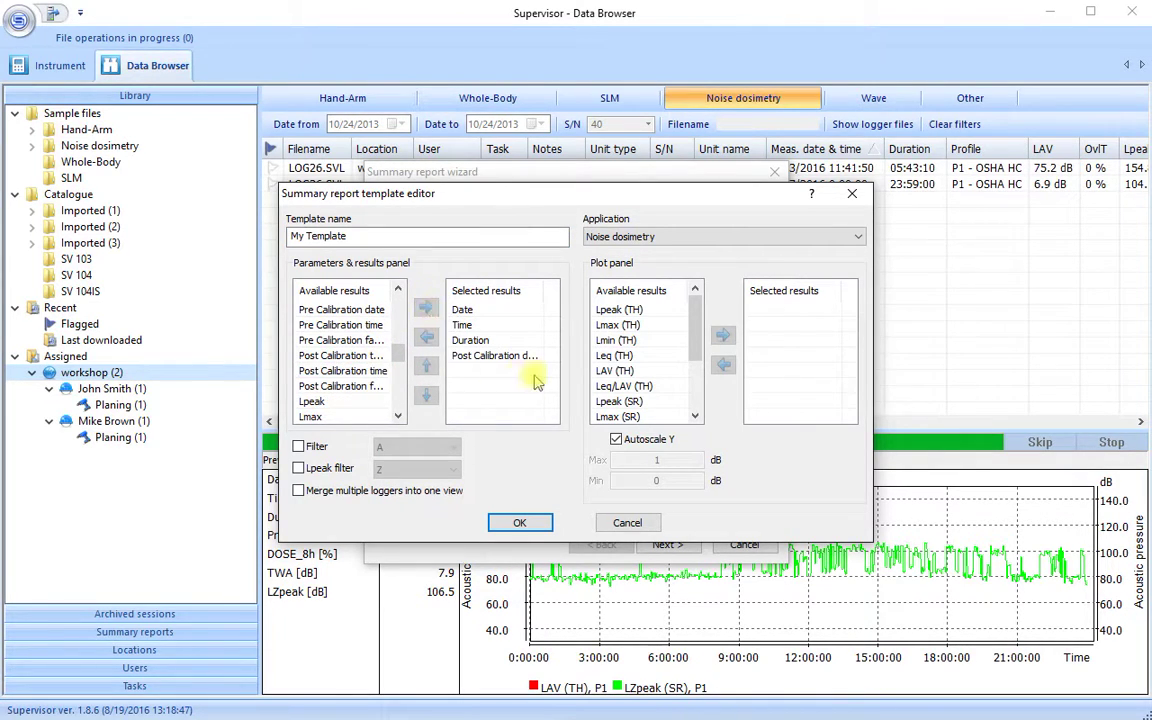
double_click(544, 292)
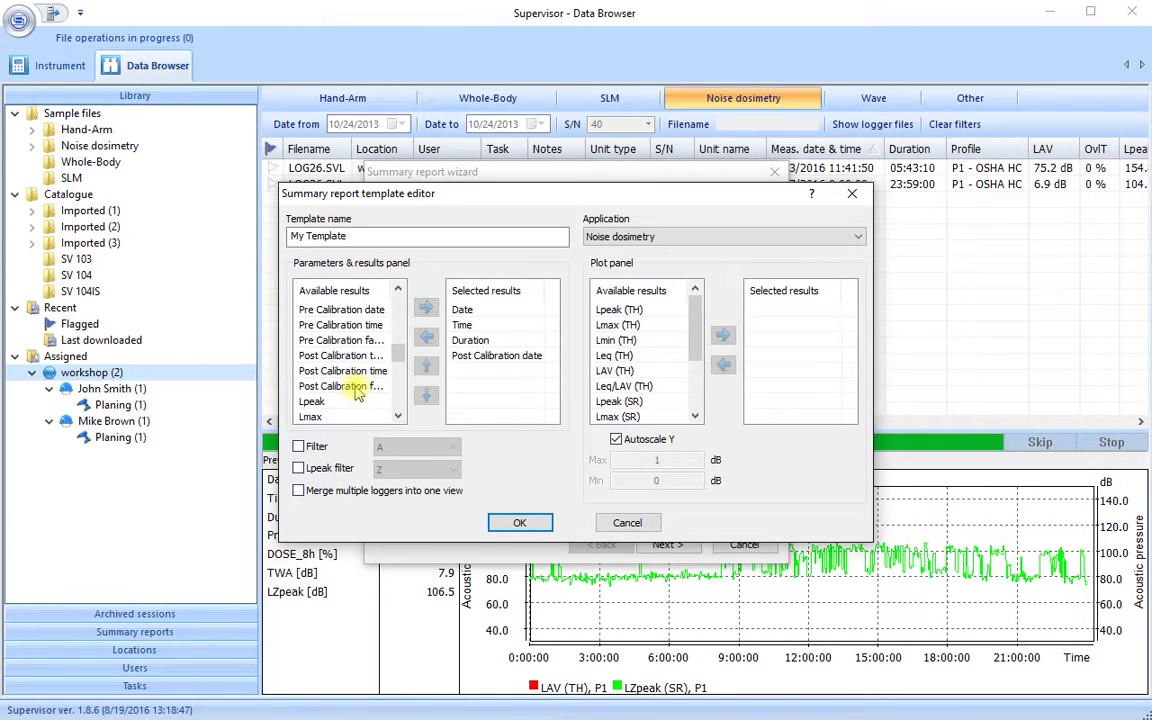
double_click(330, 309)
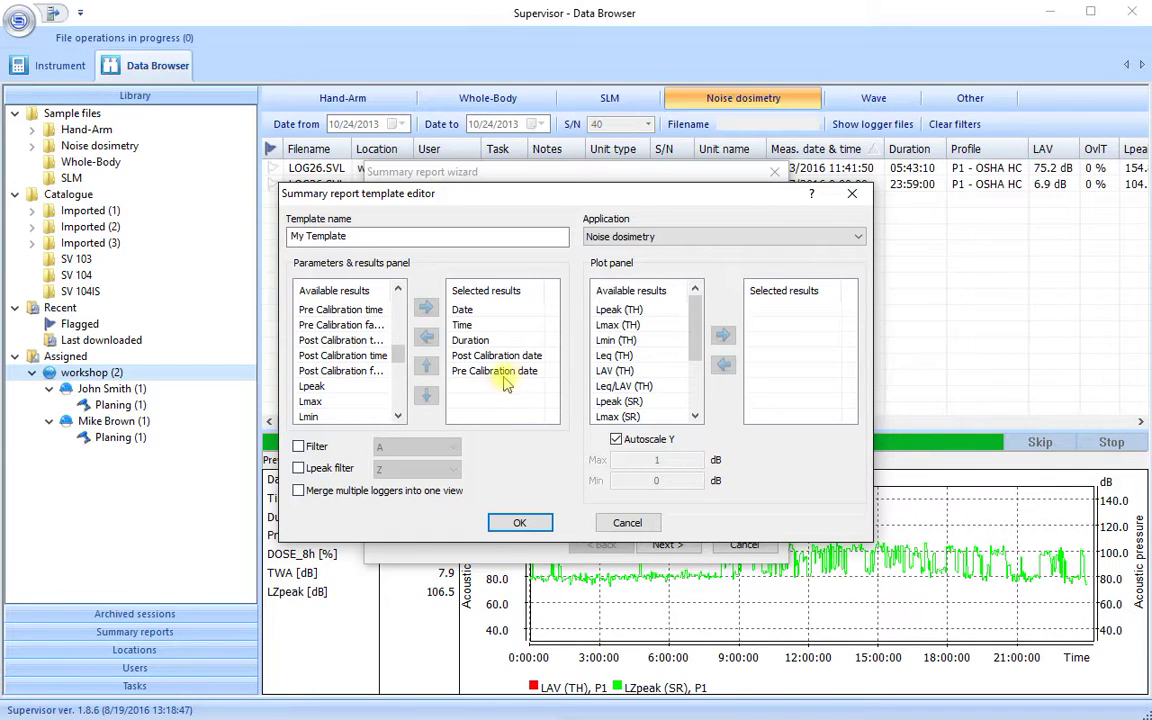
Add DOSE_8h and TWA to My Template's report results
drag(399, 417, 399, 417)
click(397, 416)
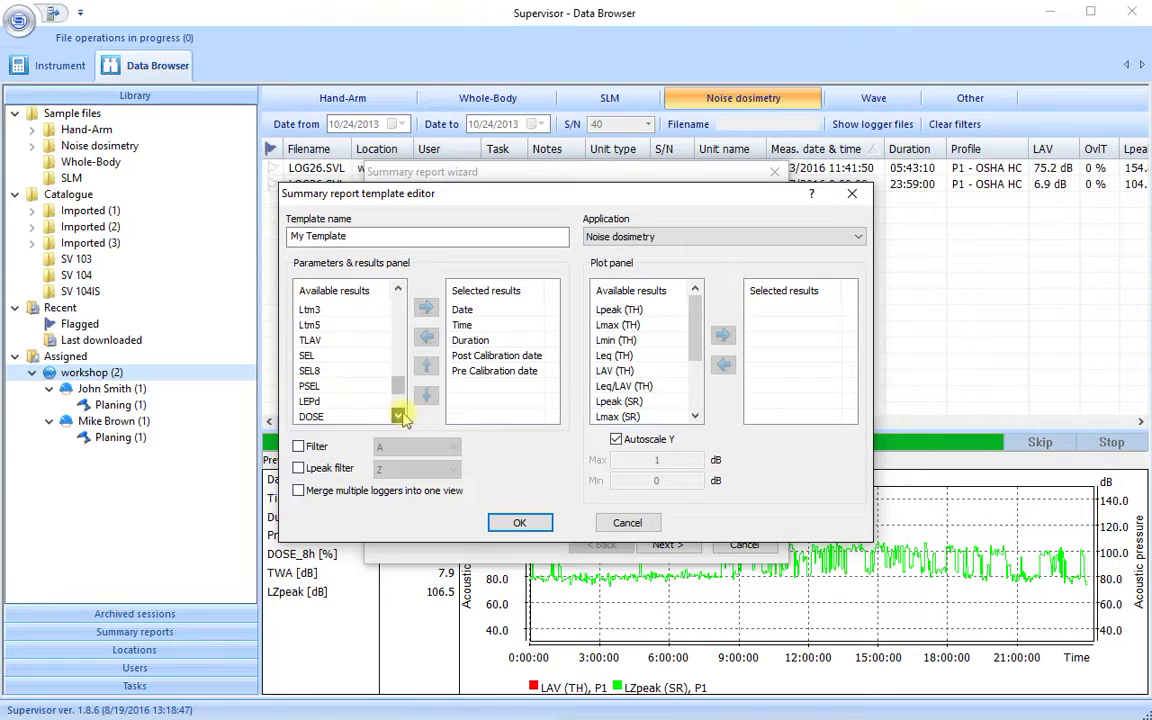
click(397, 416)
click(397, 416)
click(397, 416)
click(337, 387)
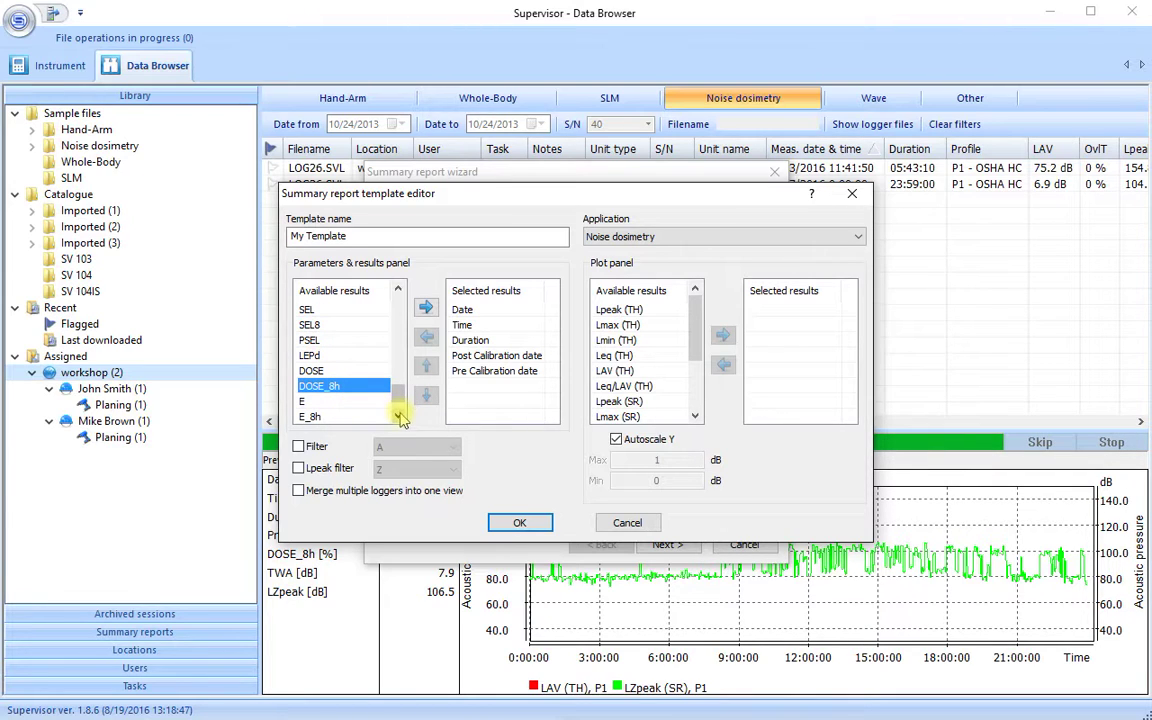
click(399, 417)
click(399, 417)
click(358, 402)
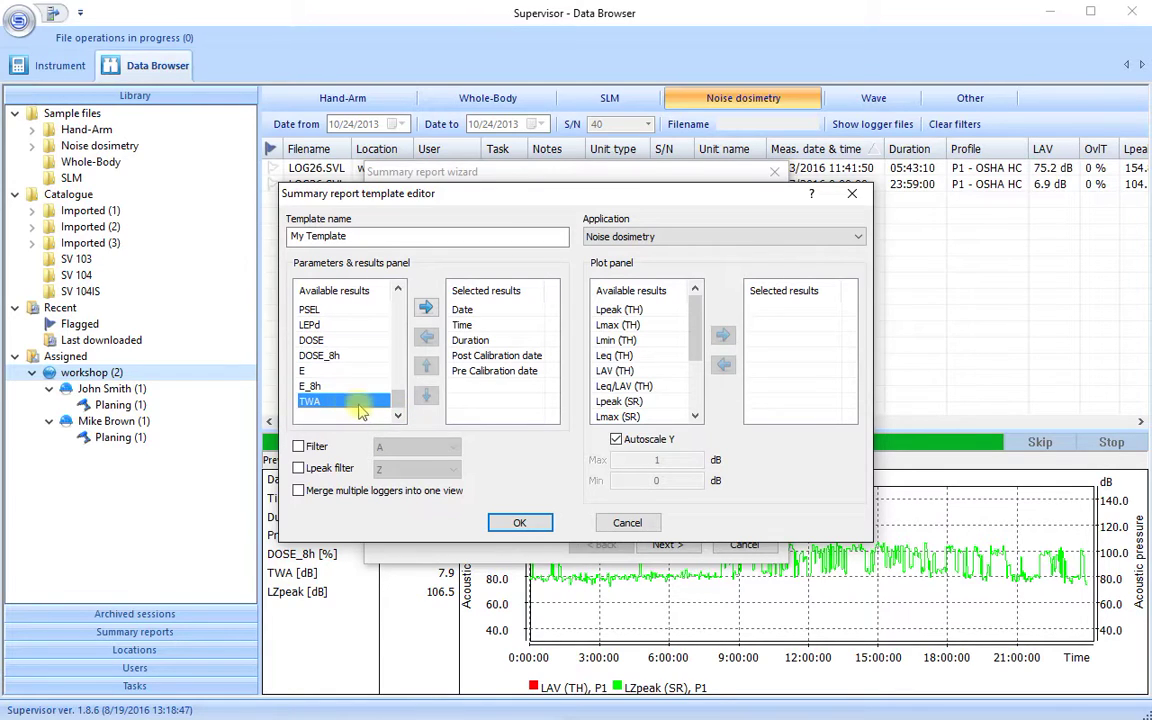
ctrl+click(322, 357)
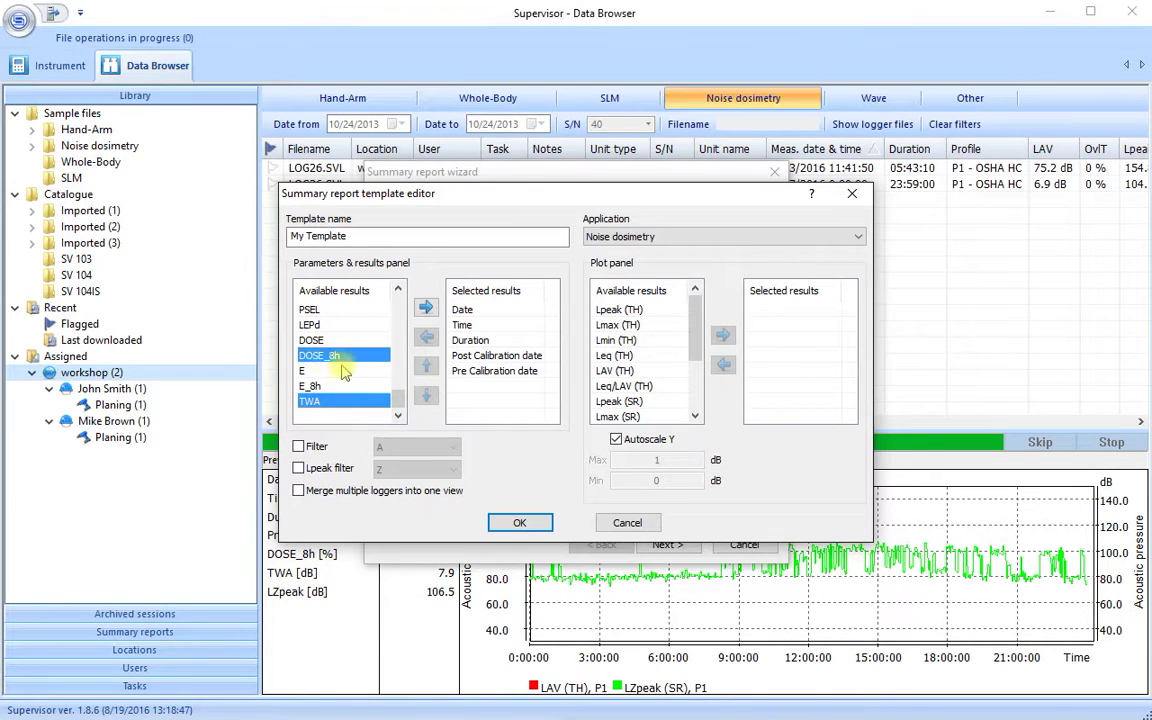
click(426, 309)
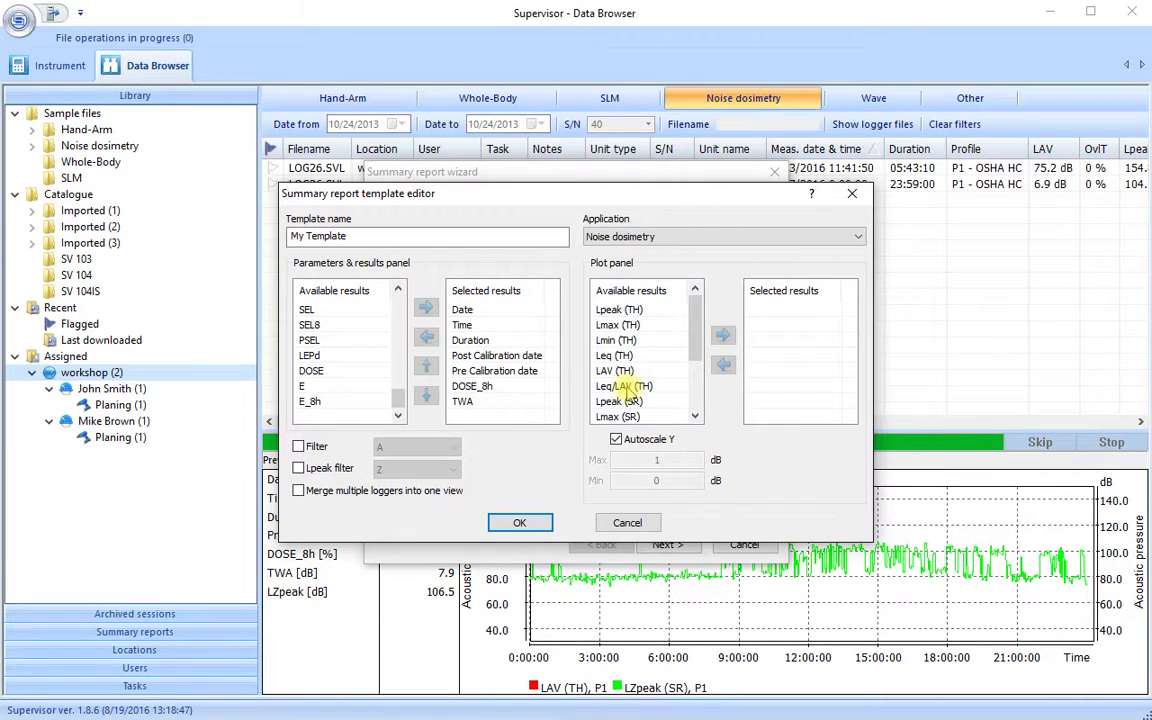
Plot Leq/LAV (TH), Lpeak (SR) and Lmax (SR) in My Template and save the template
click(626, 388)
click(722, 336)
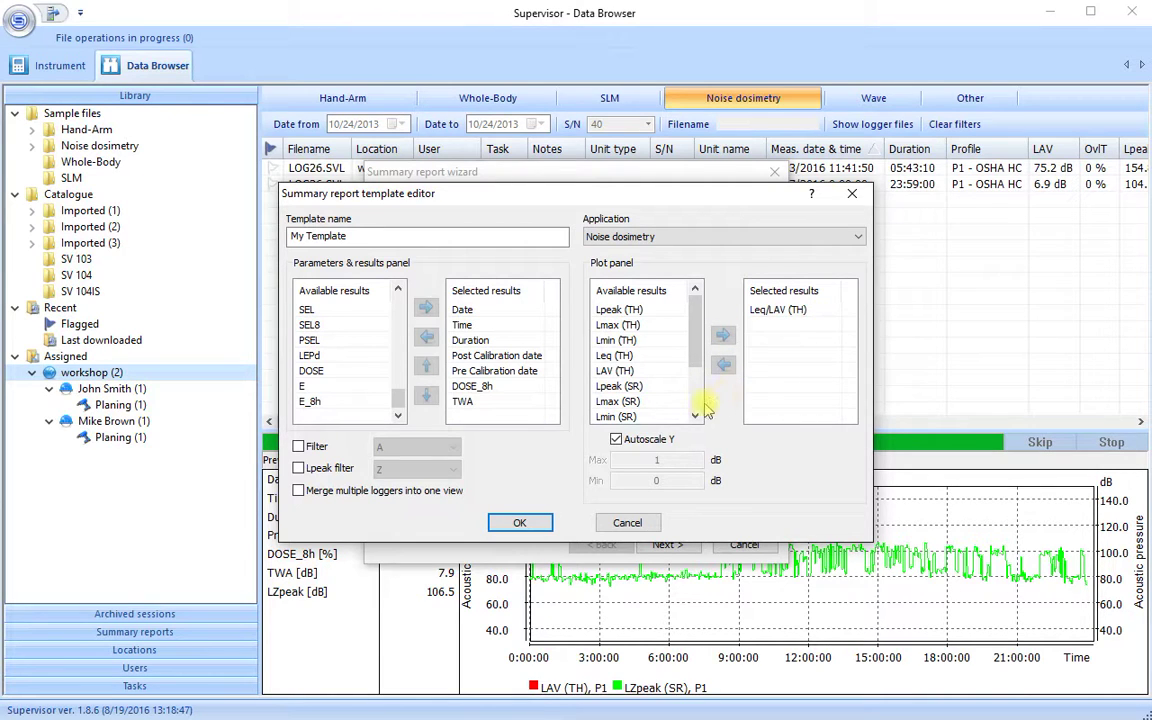
click(637, 388)
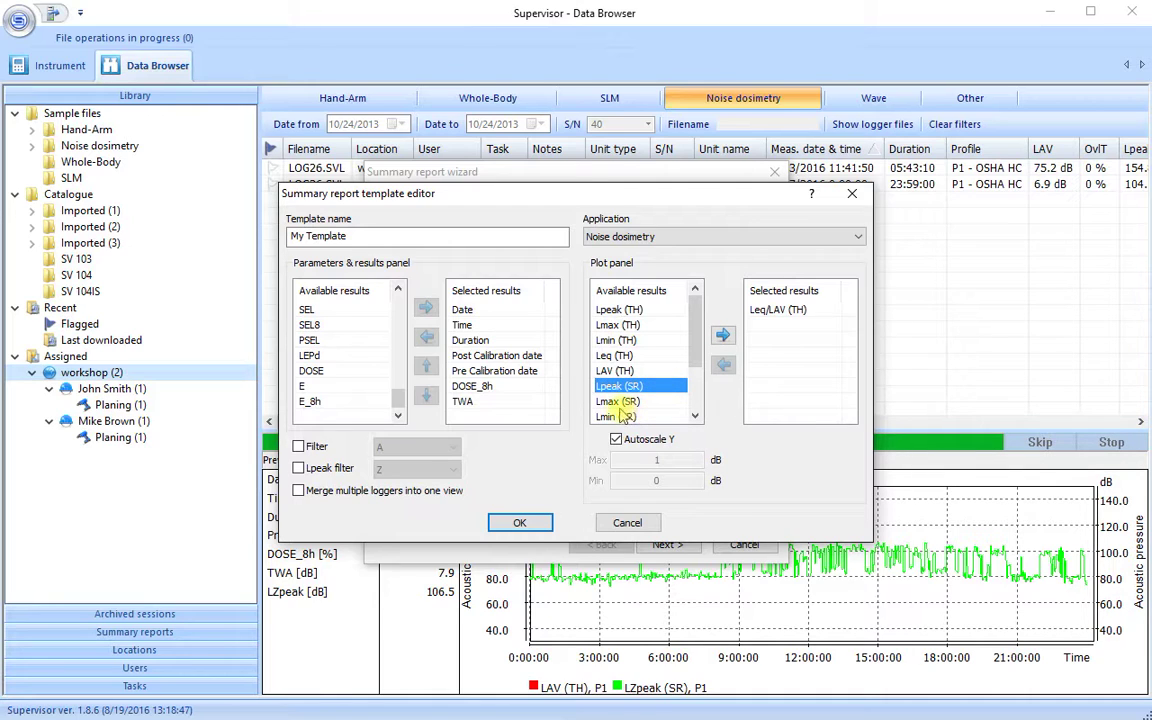
ctrl+click(618, 401)
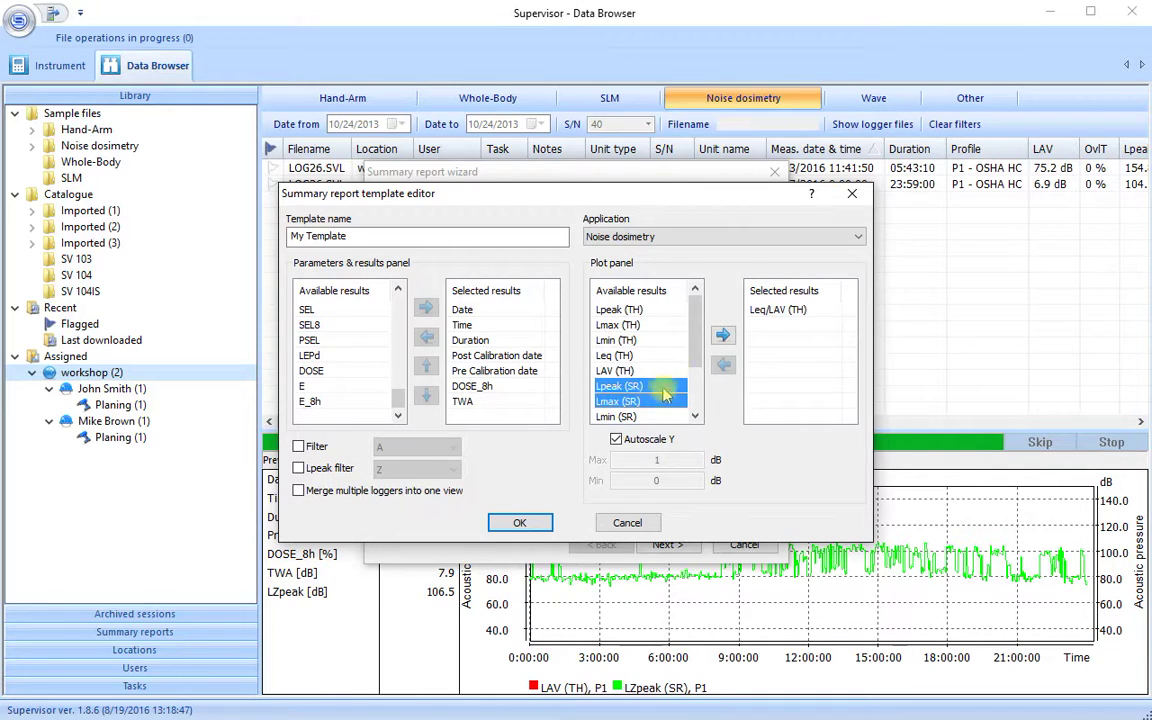
click(725, 337)
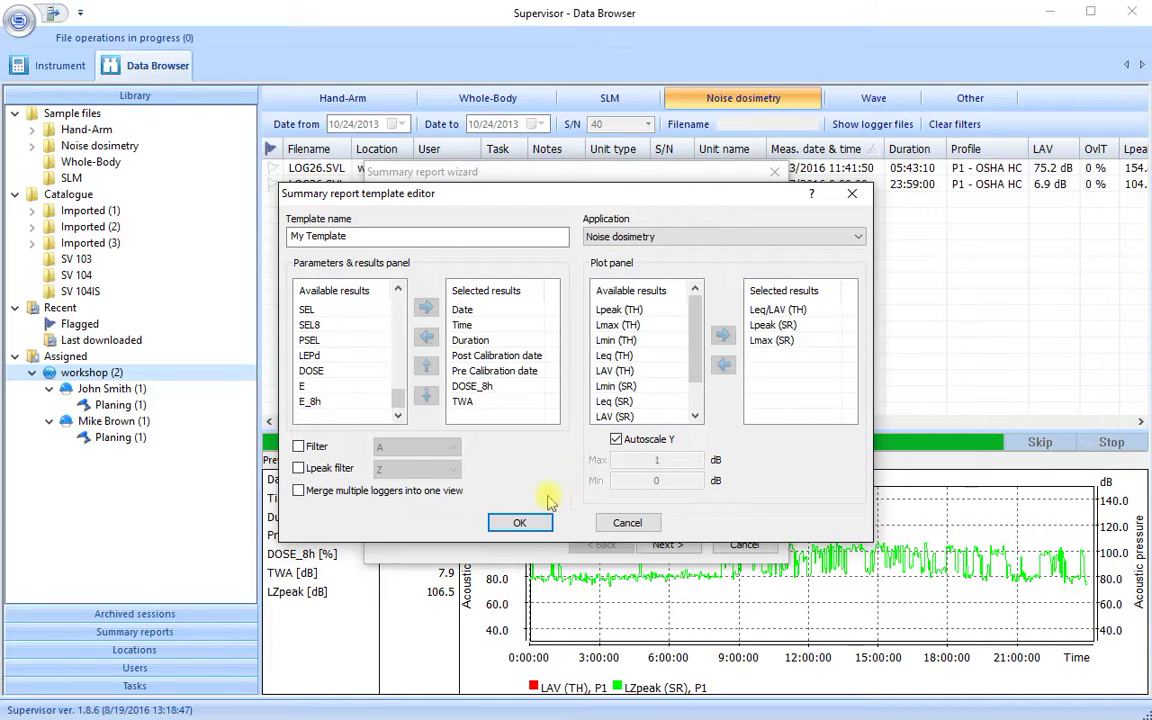
click(519, 523)
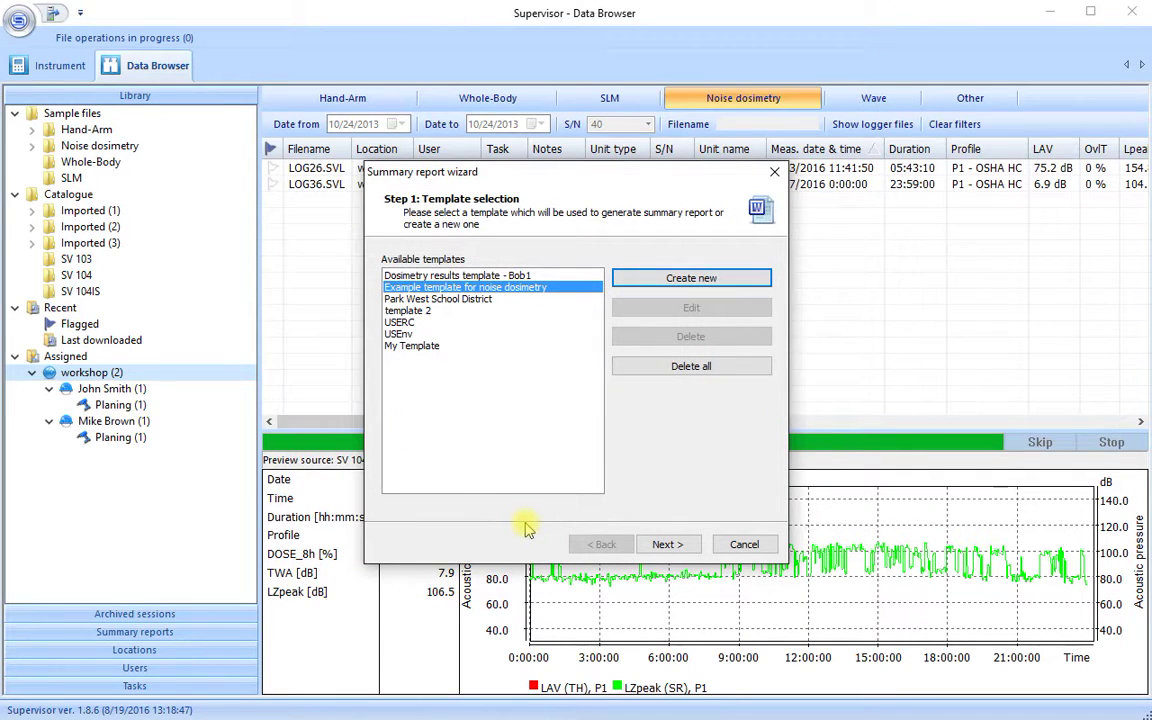
Generate the workshop summary report from My Template with no date filters
click(415, 345)
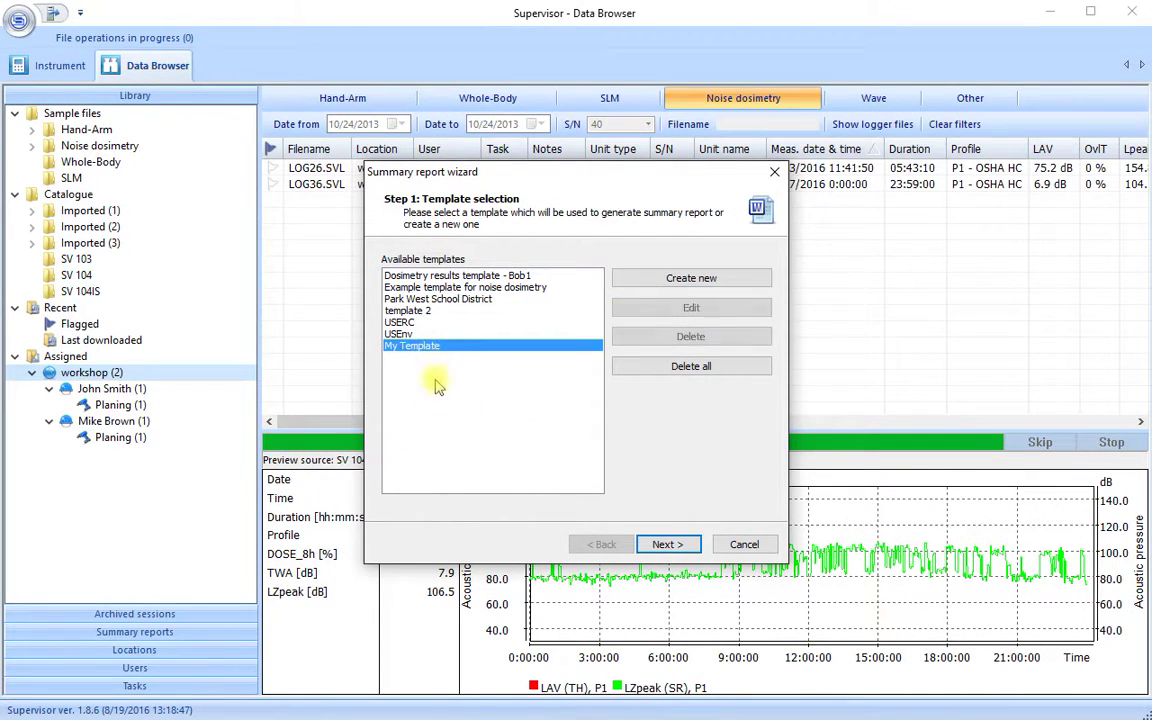
click(665, 545)
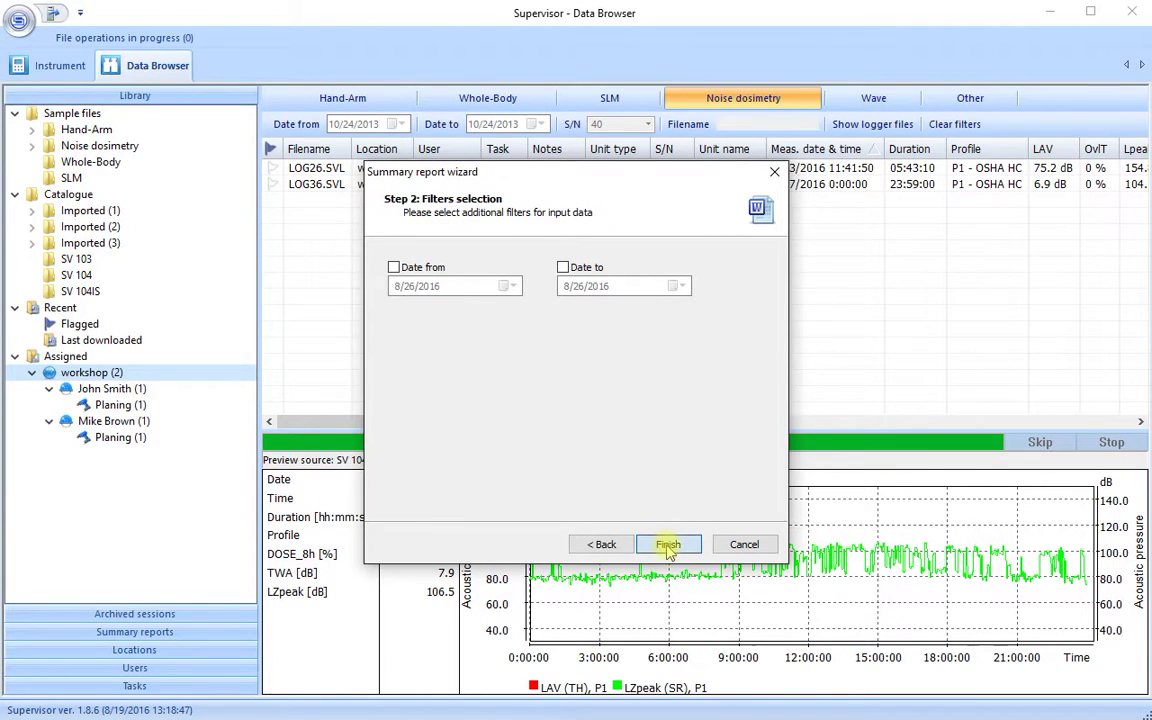
click(666, 545)
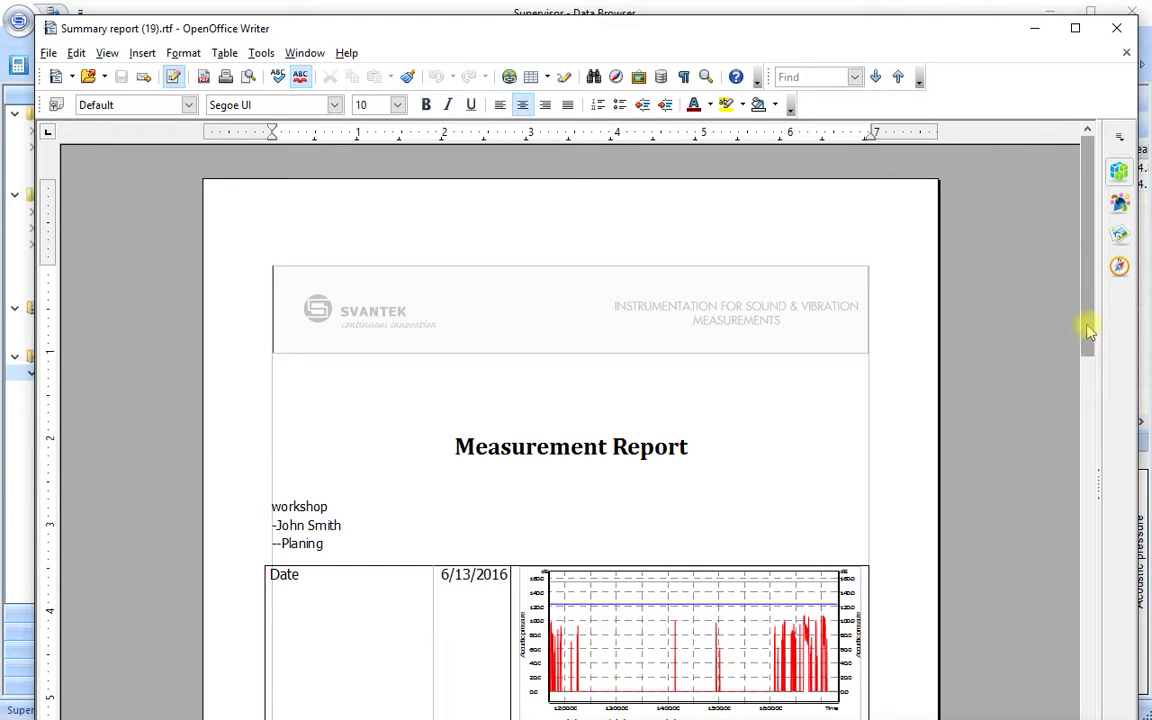
drag(1088, 327, 1090, 456)
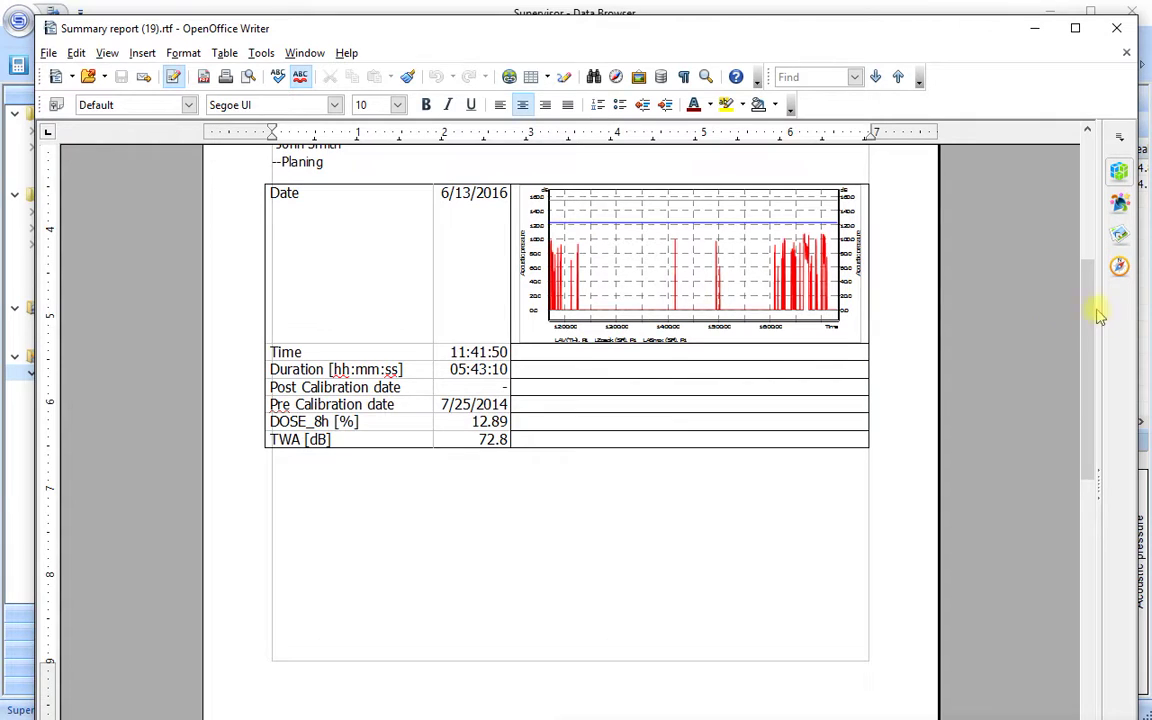
drag(1092, 316, 1097, 482)
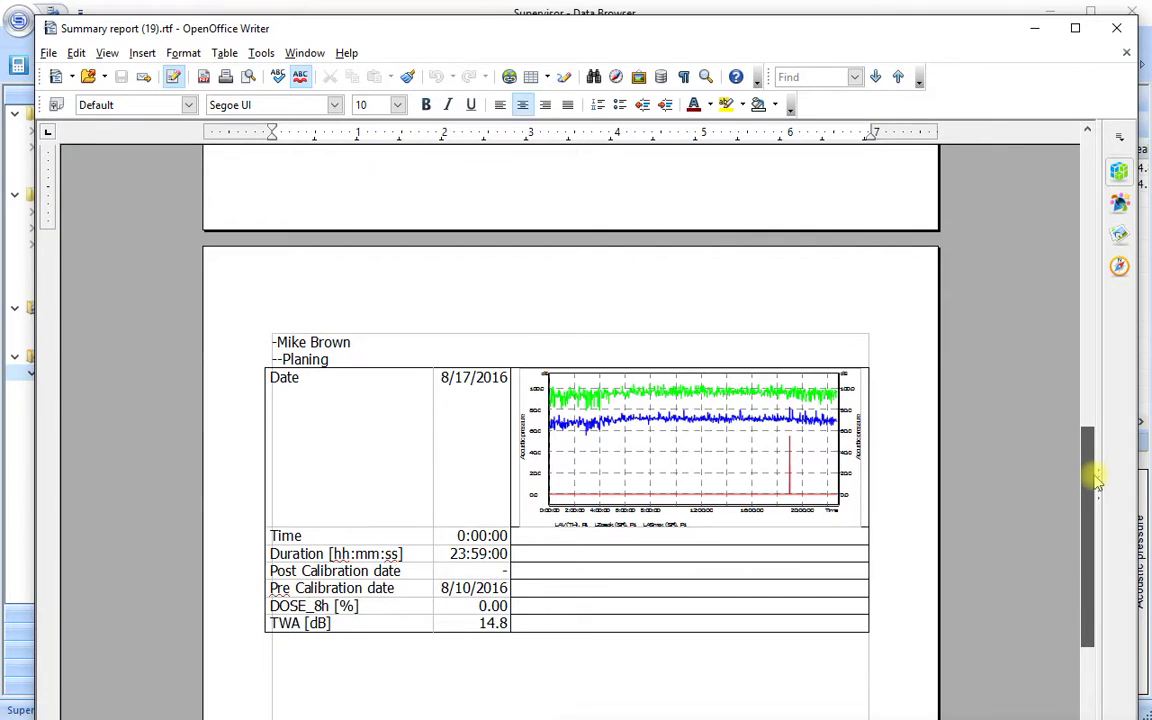
drag(1096, 483, 1090, 478)
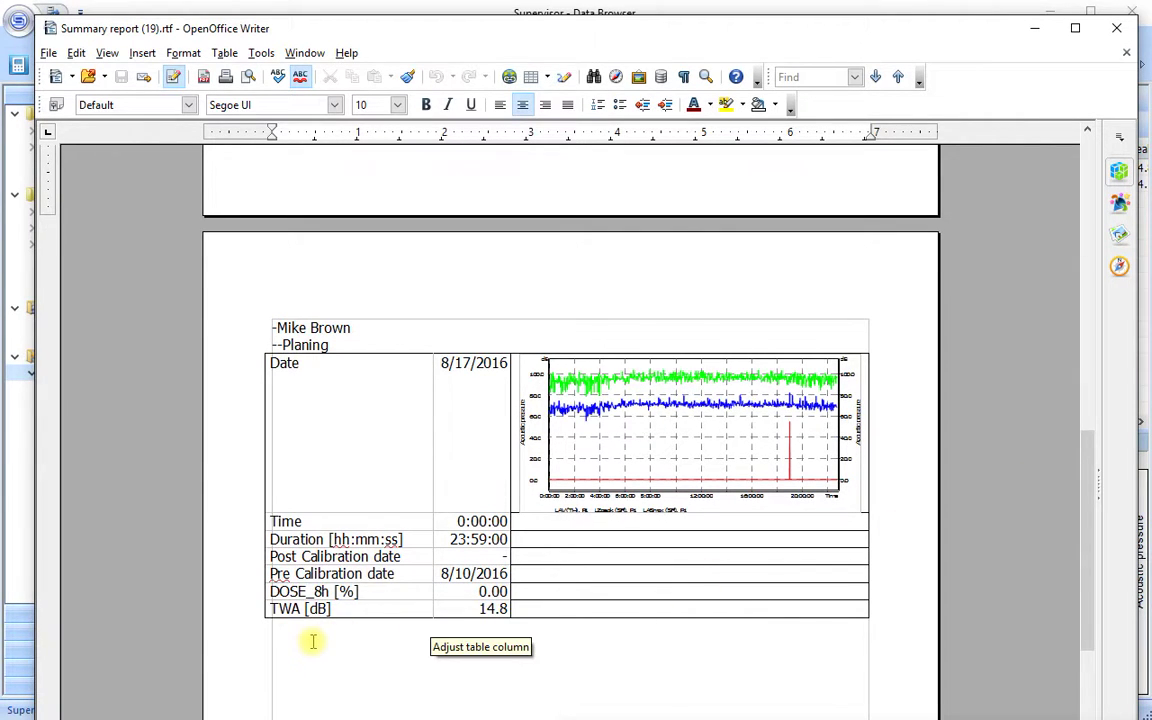